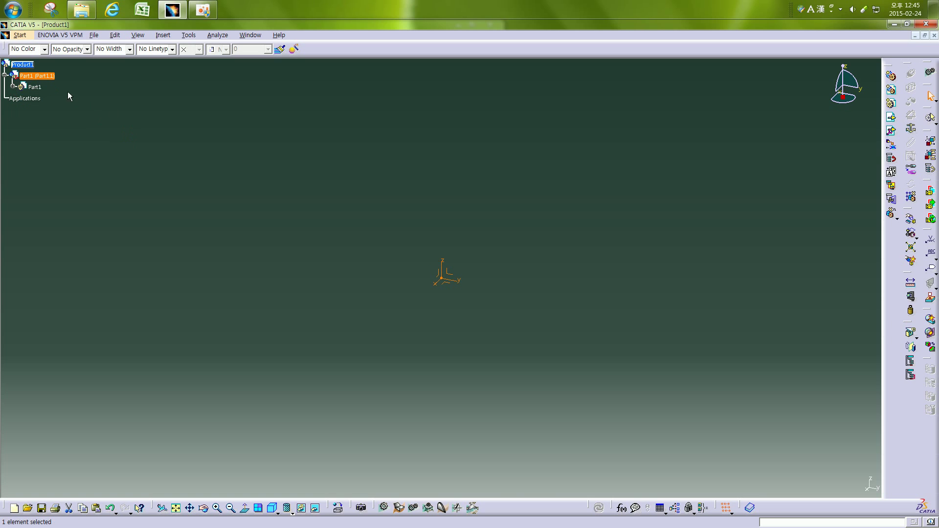
Rename the part by setting both its part number and its instance name to Audi_Q5_Md.
right_click(49, 76)
click(74, 118)
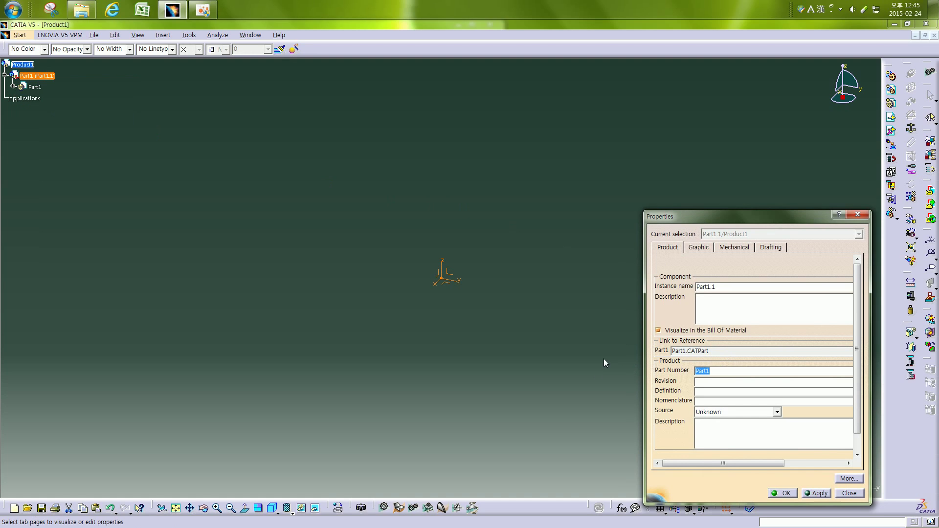
text(Audi_Q5_Md)
right_click(723, 366)
click(754, 401)
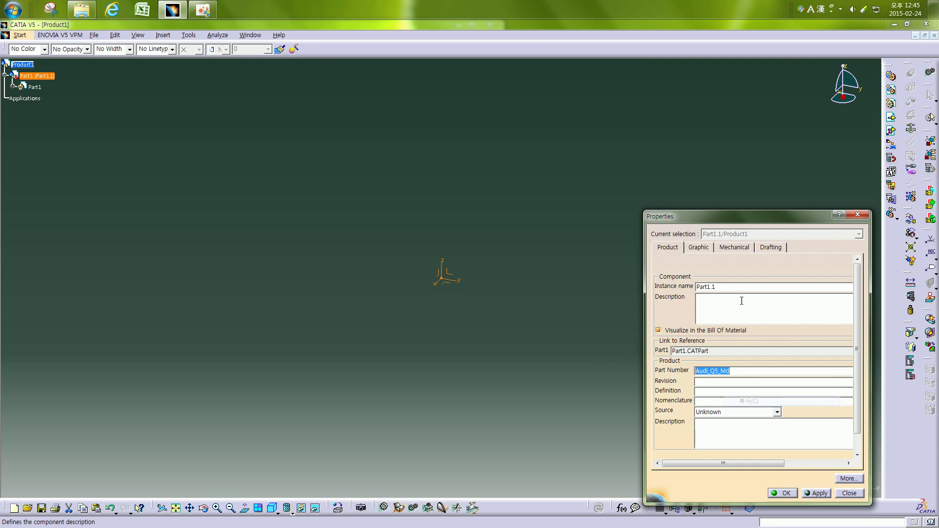
drag(645, 282, 646, 283)
right_click(716, 287)
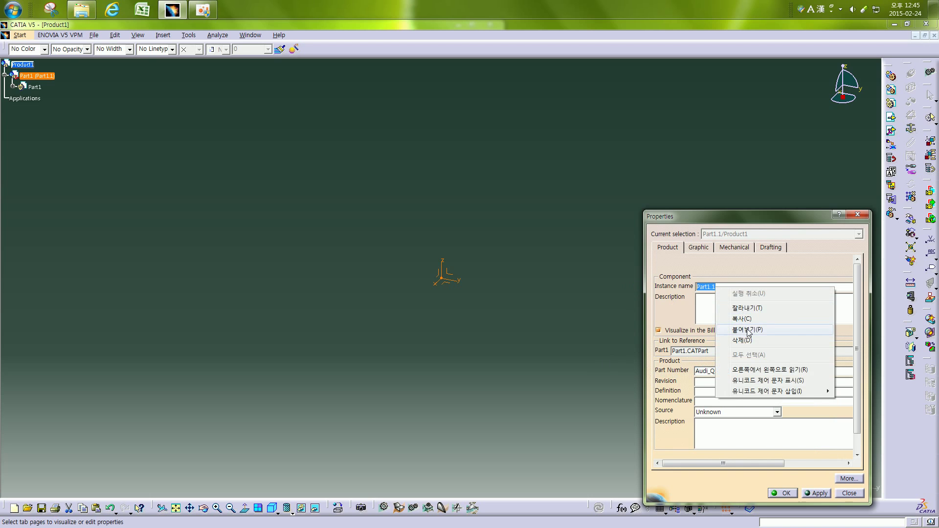
click(746, 332)
click(816, 493)
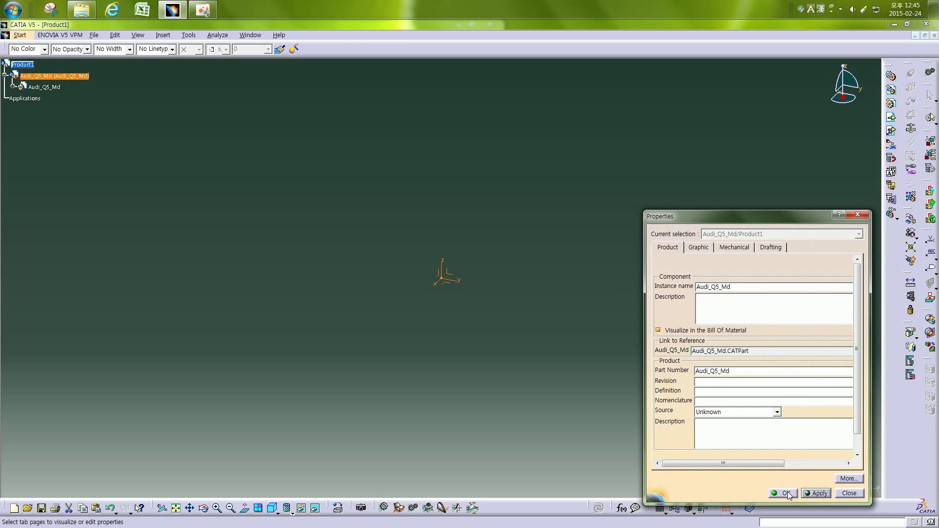
click(785, 493)
Rename the root product by setting its part number to Audi_Q5_MD_Assembly.
click(20, 64)
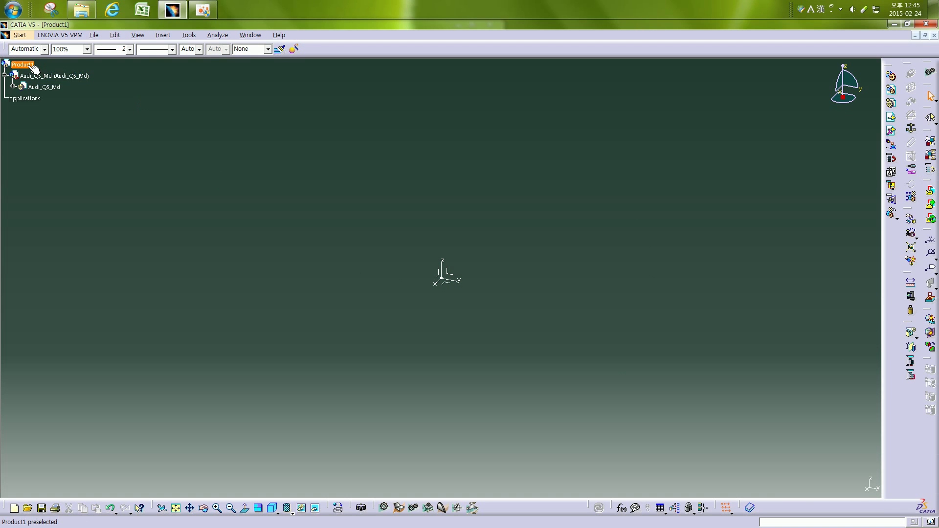
right_click(23, 64)
click(53, 107)
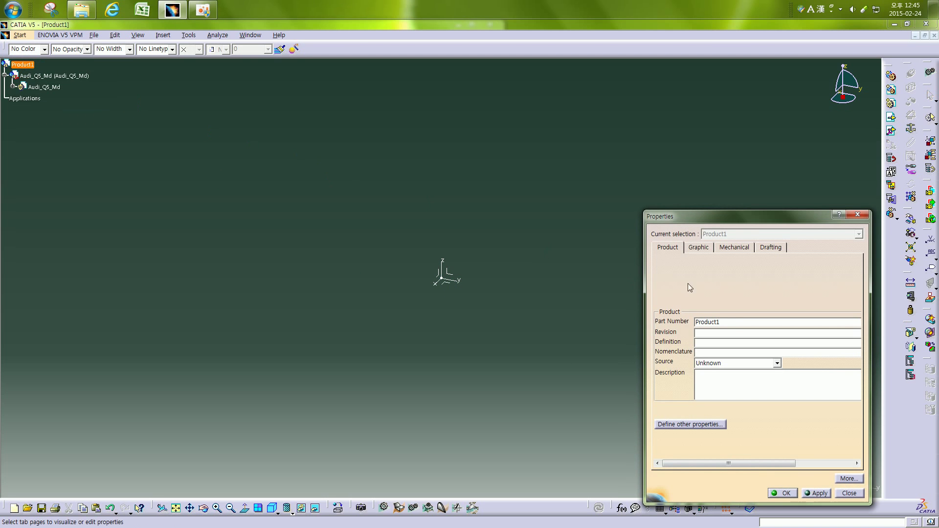
double_click(735, 325)
text(Au)
text(di_Q)
text(5_)
text(Assem)
text(MD)
key(Return)
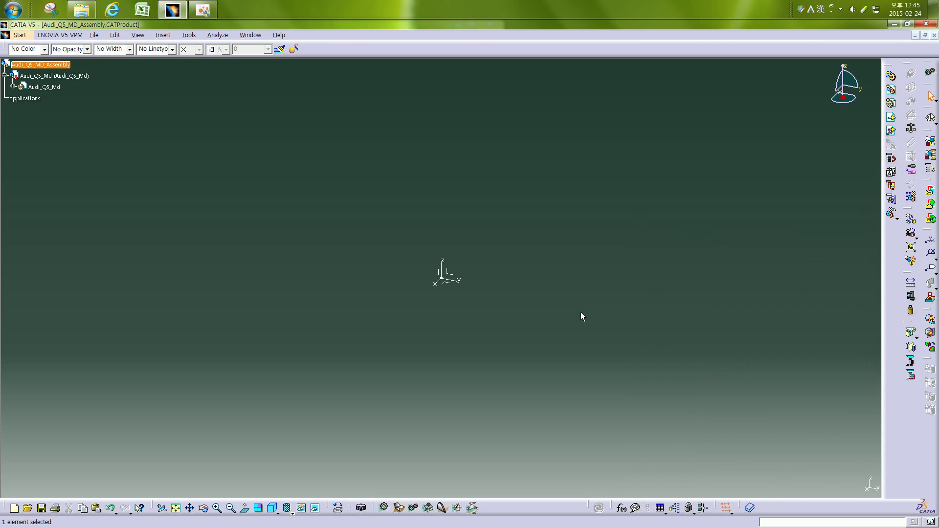
Activate the Audi_Q5_Md part and start a positioned sketch on the absolute XY plane with H and V reversed.
click(59, 87)
double_click(59, 88)
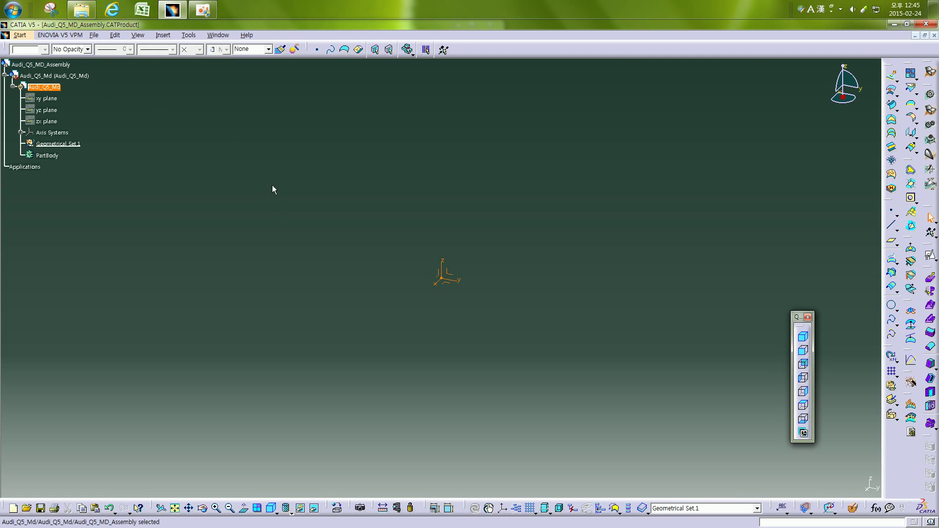
click(73, 145)
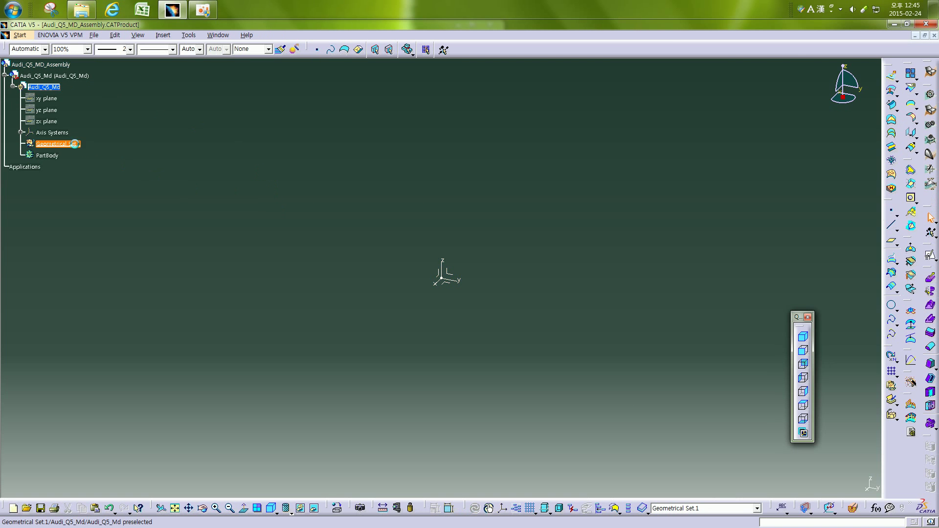
click(930, 255)
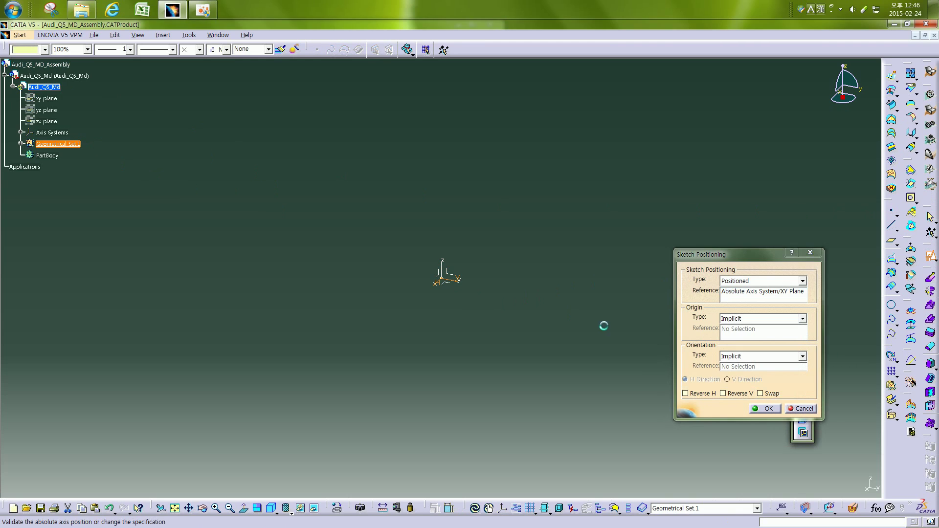
click(729, 393)
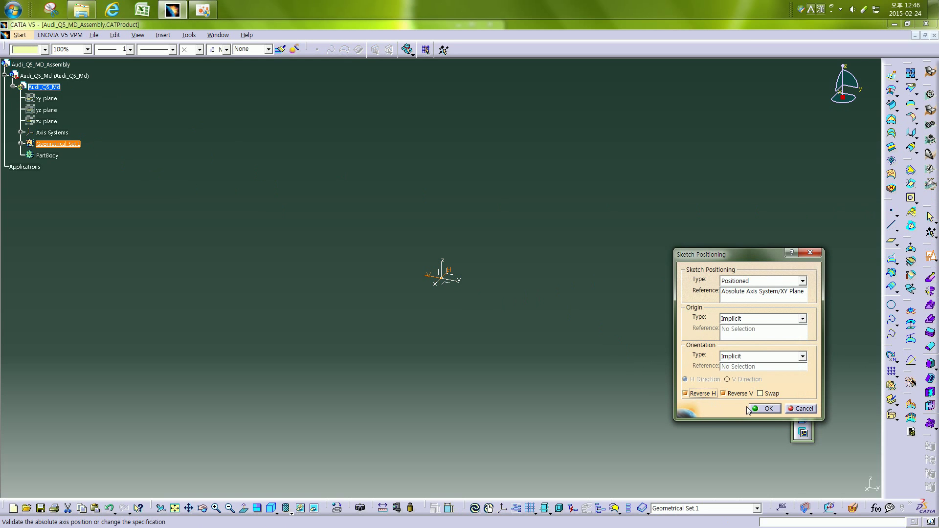
click(764, 409)
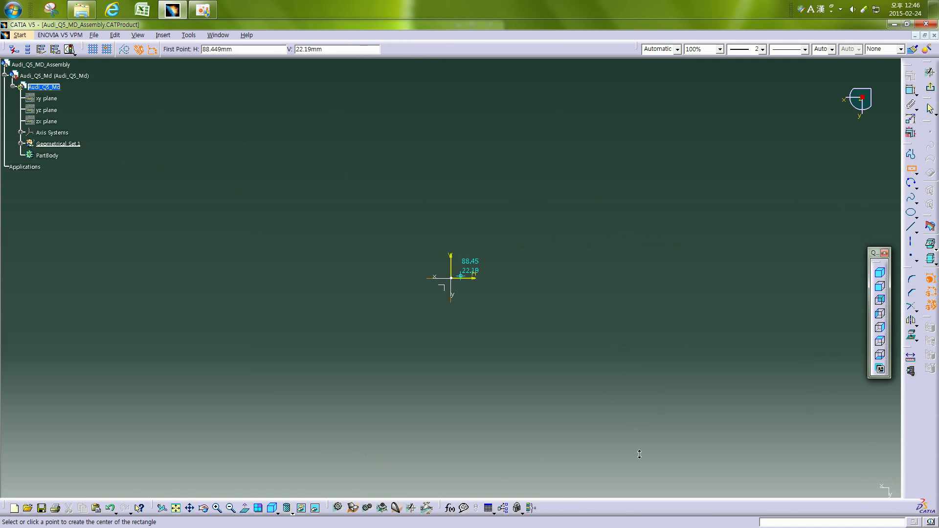
Sketch a centered rectangle about 2635 by 1638 mm and make its edge near the origin coincident with the V axis.
click(537, 278)
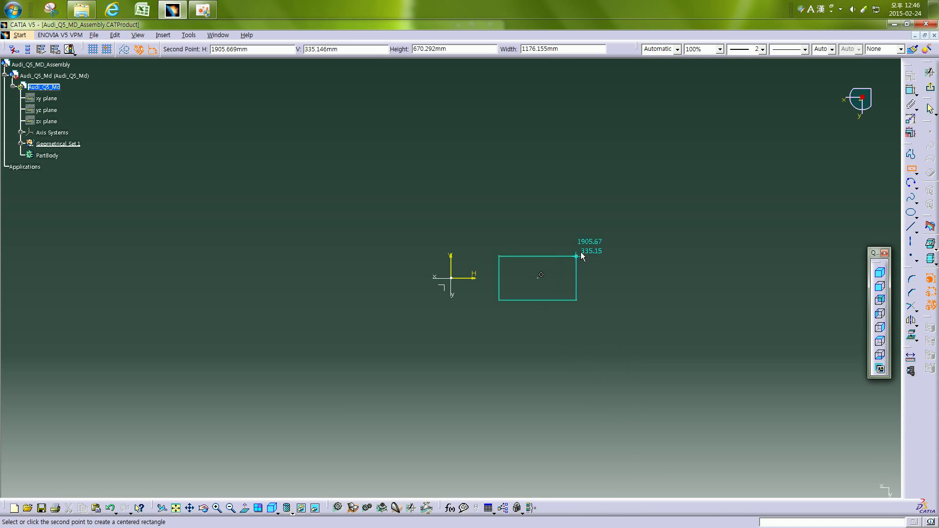
click(626, 225)
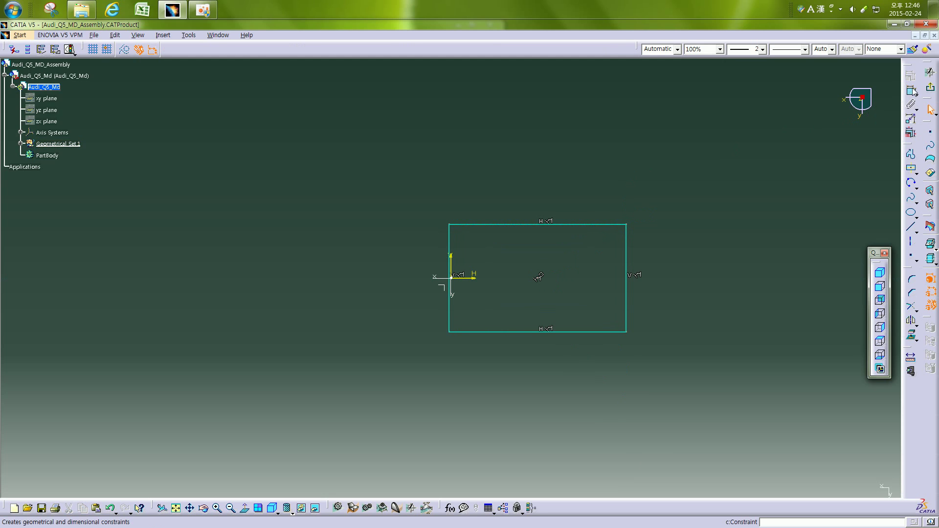
click(456, 265)
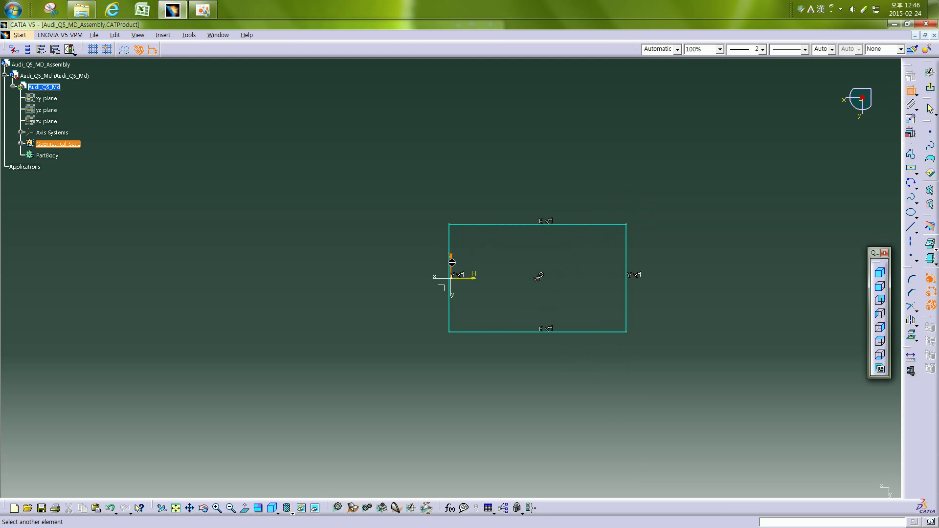
right_click(458, 245)
click(518, 232)
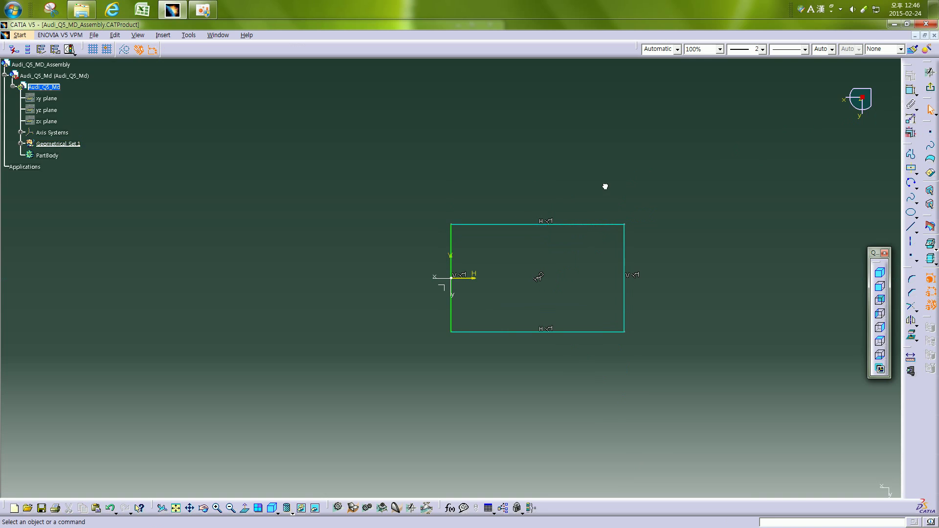
Dimension the horizontal length of the rectangle and set it to 4629 mm.
click(598, 226)
double_click(593, 185)
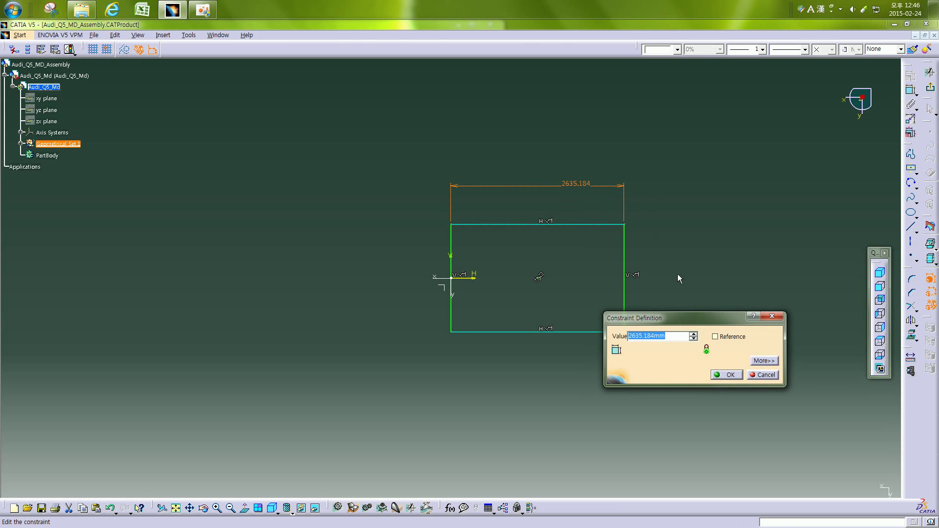
text(4629)
key(Return)
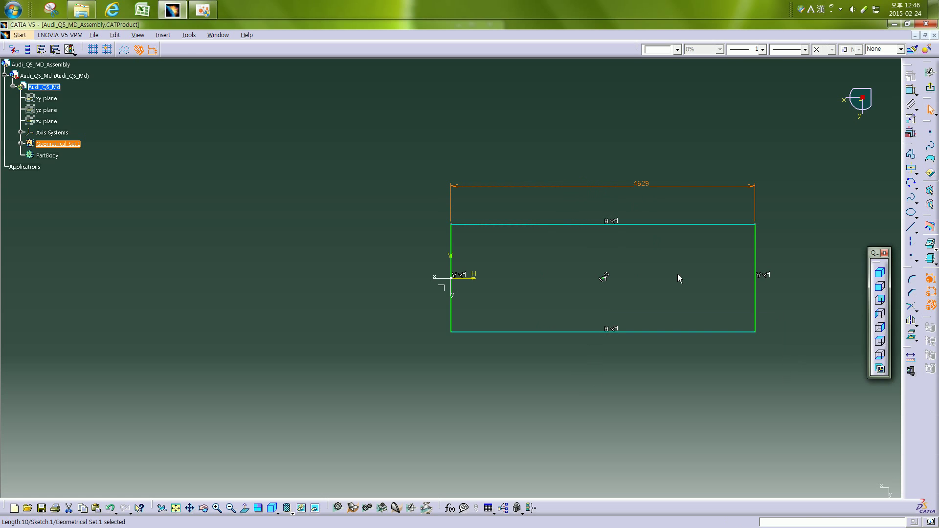
Dimension the rectangle's vertical side, set it to 2200 mm, and exit the sketch.
click(756, 291)
mouse_move(764, 282)
middle_down()
mouse_move(576, 302)
mouse_move(502, 297)
middle_up()
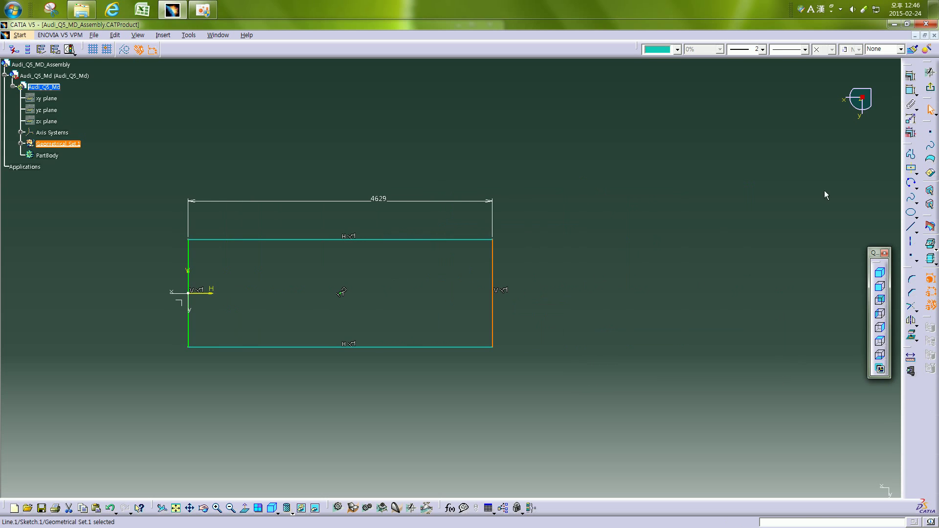
click(910, 91)
click(540, 294)
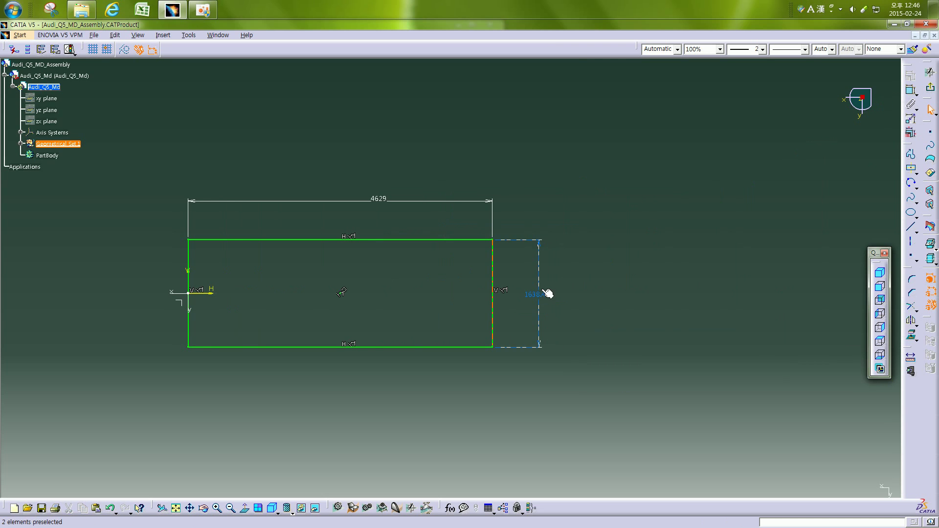
double_click(541, 294)
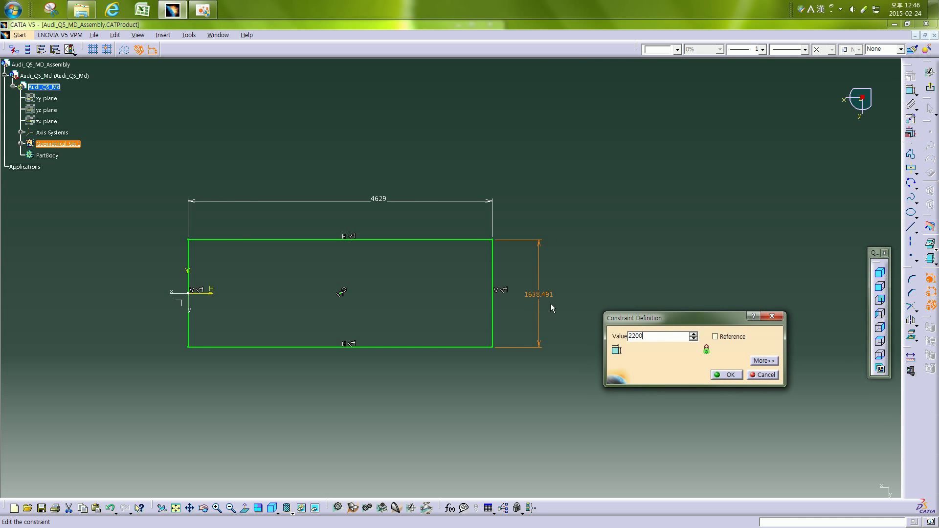
key(Return)
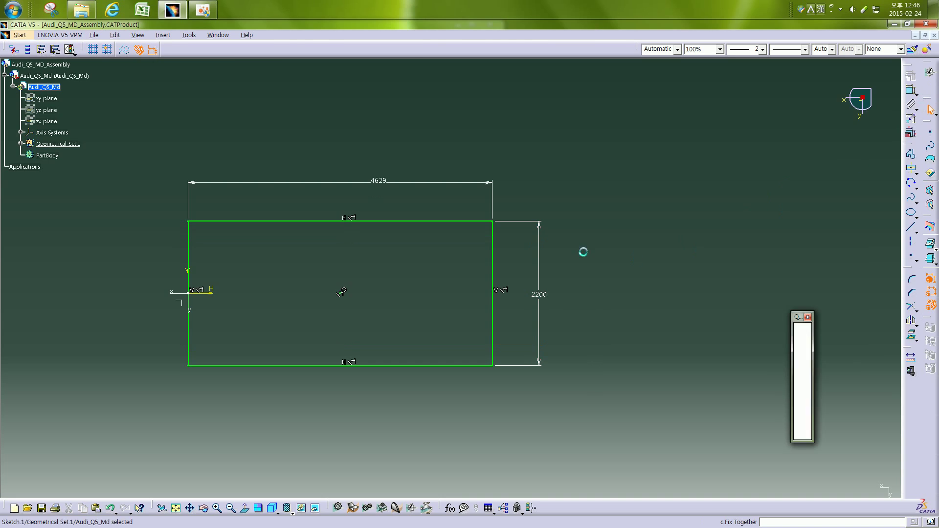
Create a Fill surface bounded by the rectangle sketch.
click(21, 144)
mouse_move(546, 200)
middle_down()
mouse_move(419, 342)
mouse_move(553, 224)
mouse_move(603, 273)
middle_up()
click(891, 120)
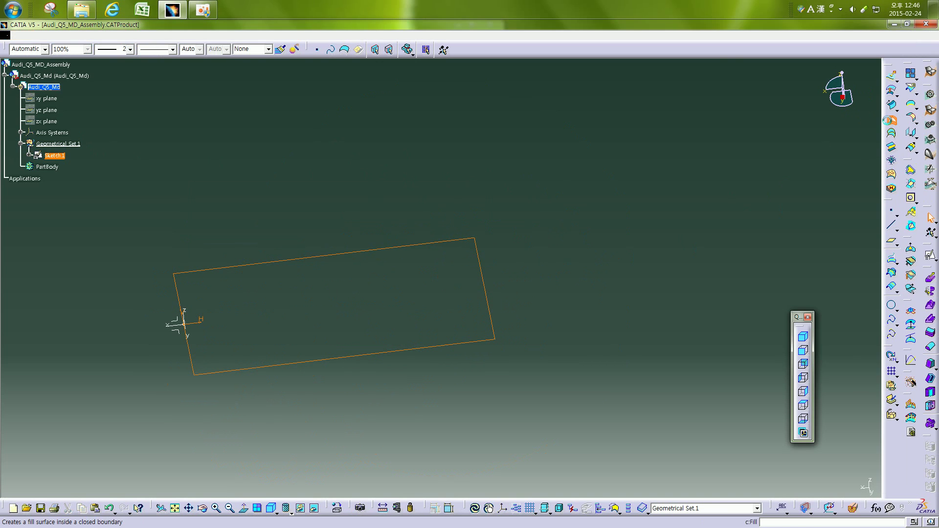
click(771, 384)
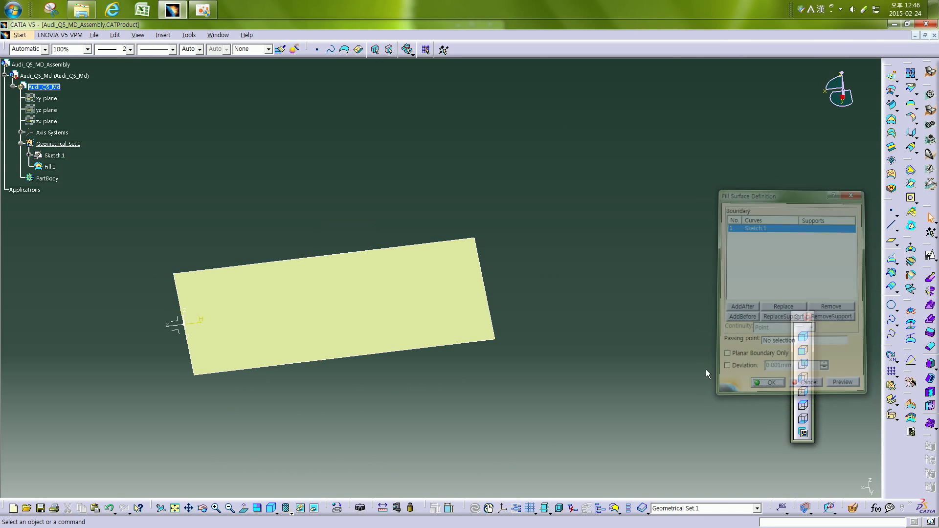
Start a positioned sketch on the absolute axis system's YZ plane with implicit origin and orientation.
middle_drag(544, 248, 543, 216)
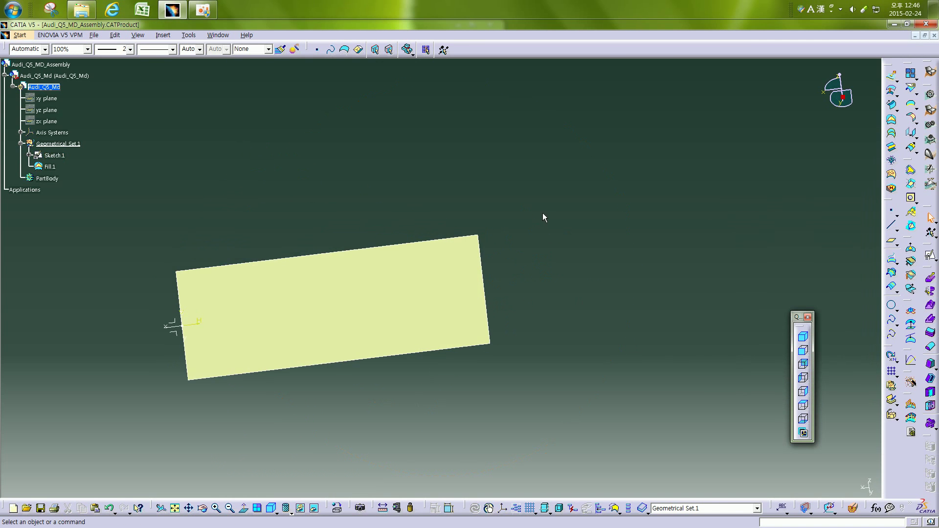
middle_drag(283, 381, 392, 329)
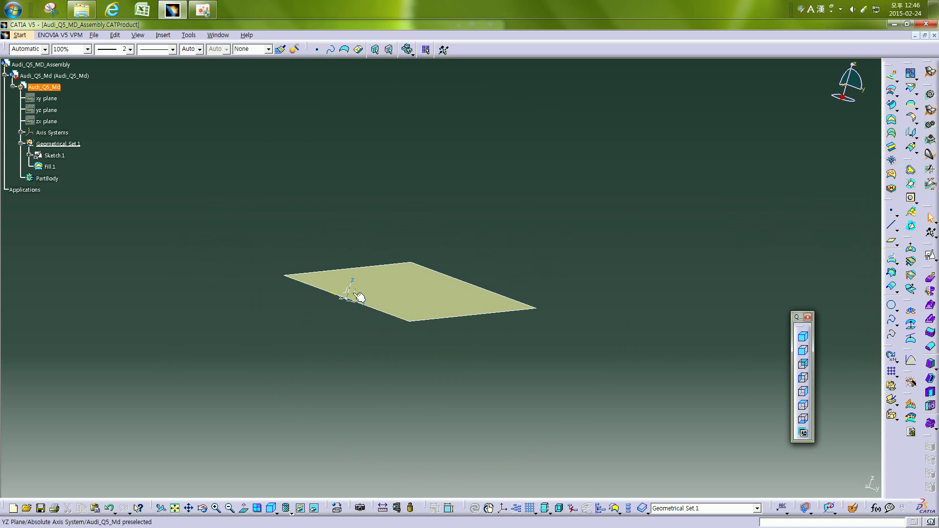
mouse_move(406, 360)
middle_down()
mouse_move(512, 380)
mouse_move(597, 296)
mouse_move(585, 195)
mouse_move(574, 185)
middle_up()
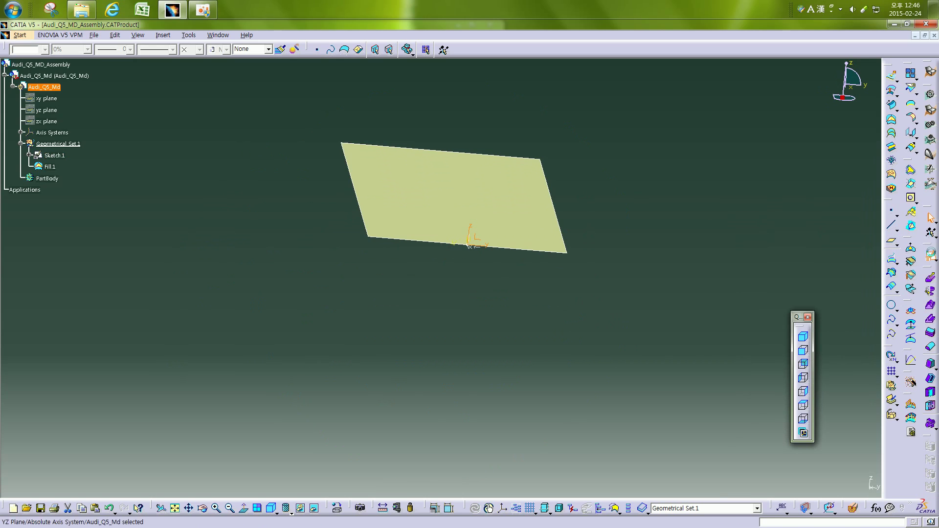
middle_drag(560, 275, 543, 240)
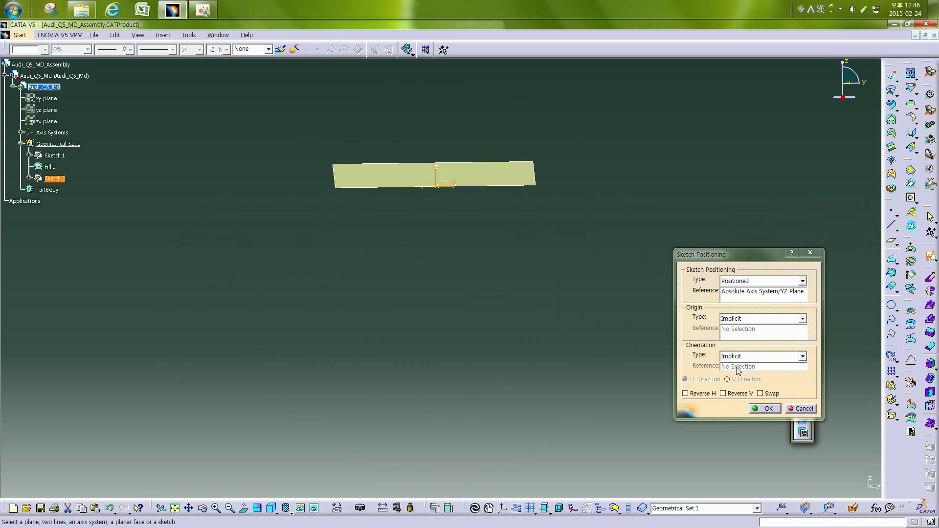
click(767, 409)
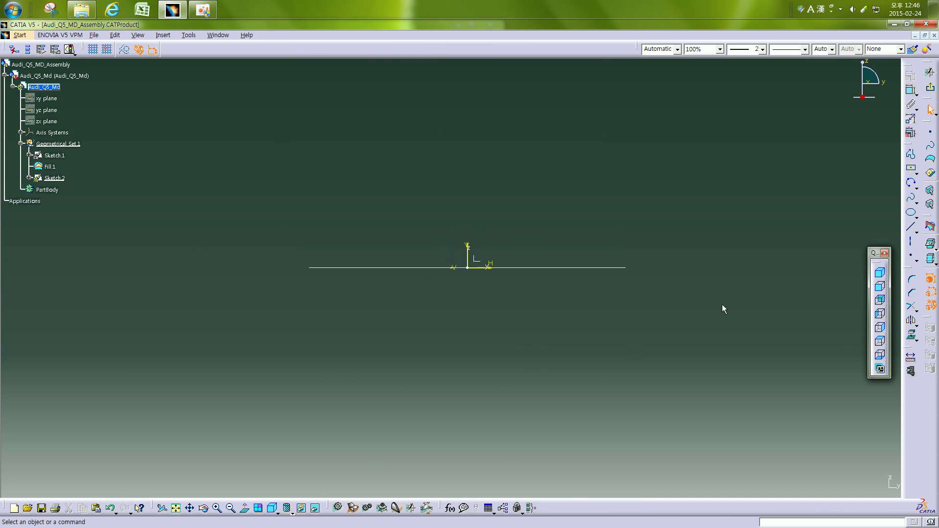
Sketch a rectangle centered on the V axis about 788 mm above the origin and make its lower edge coincident with the fill surface's edge.
click(907, 170)
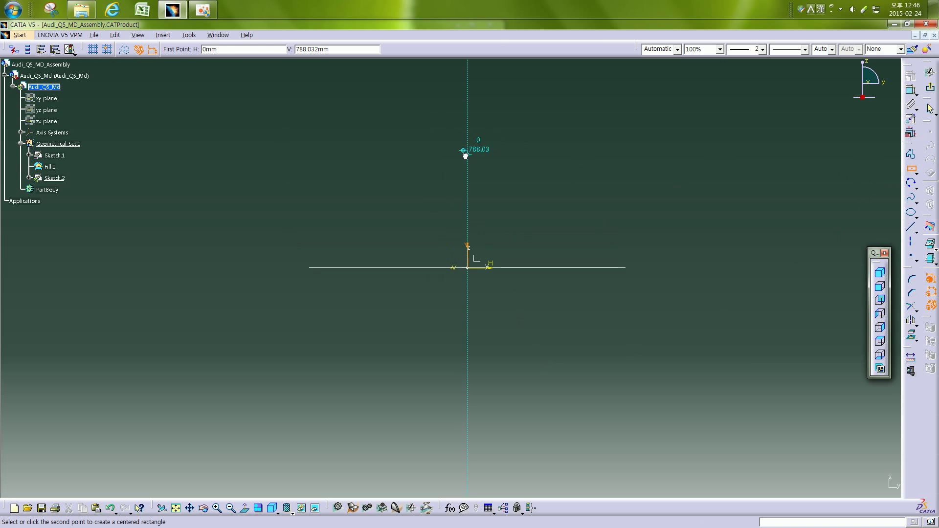
click(610, 96)
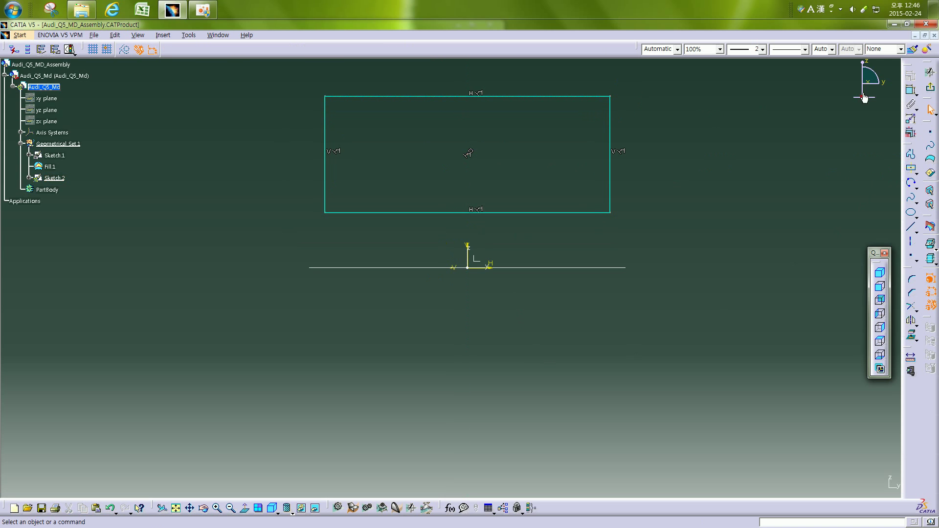
click(586, 214)
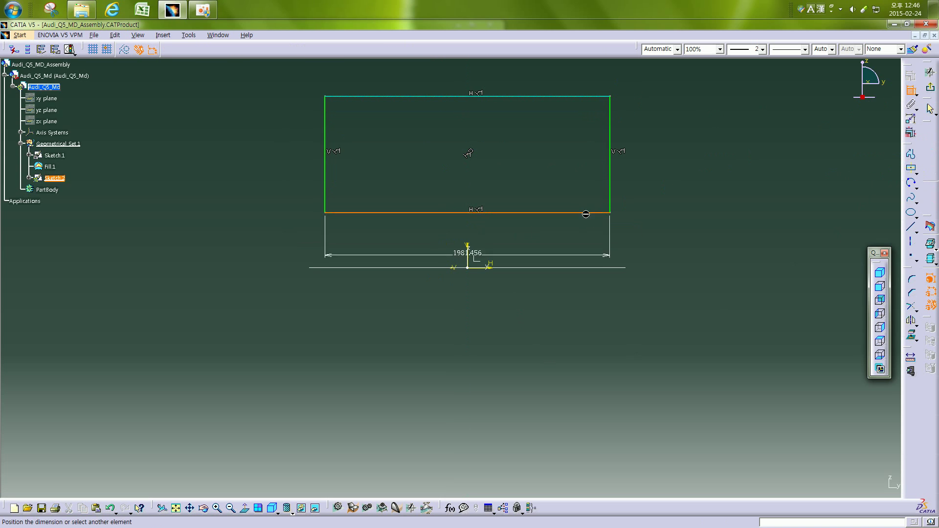
click(602, 268)
right_click(697, 263)
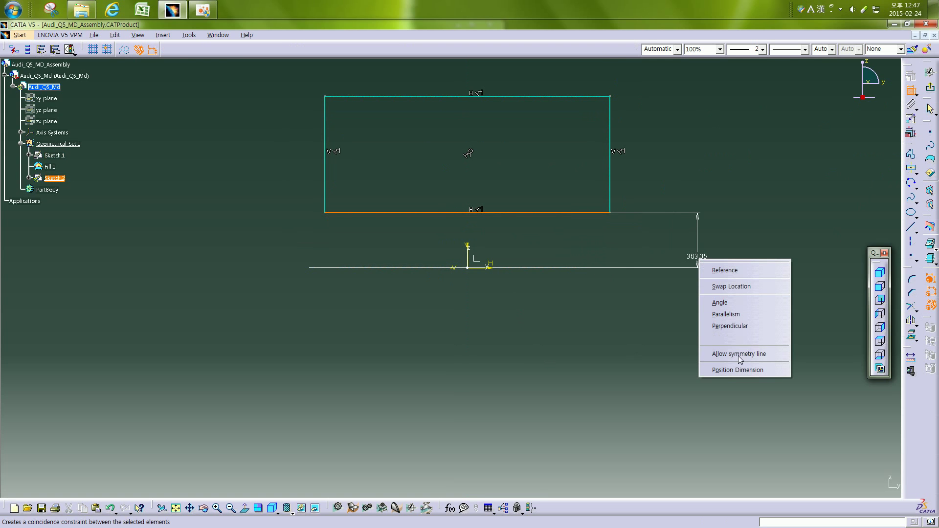
Make the rectangle's vertical side coincident with the fill surface's nearby corner.
middle_drag(744, 336, 579, 147)
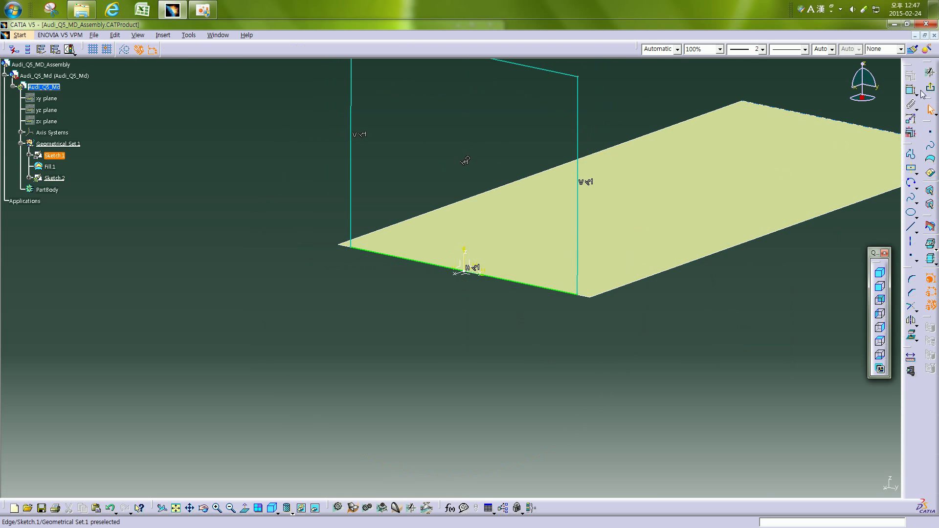
click(578, 144)
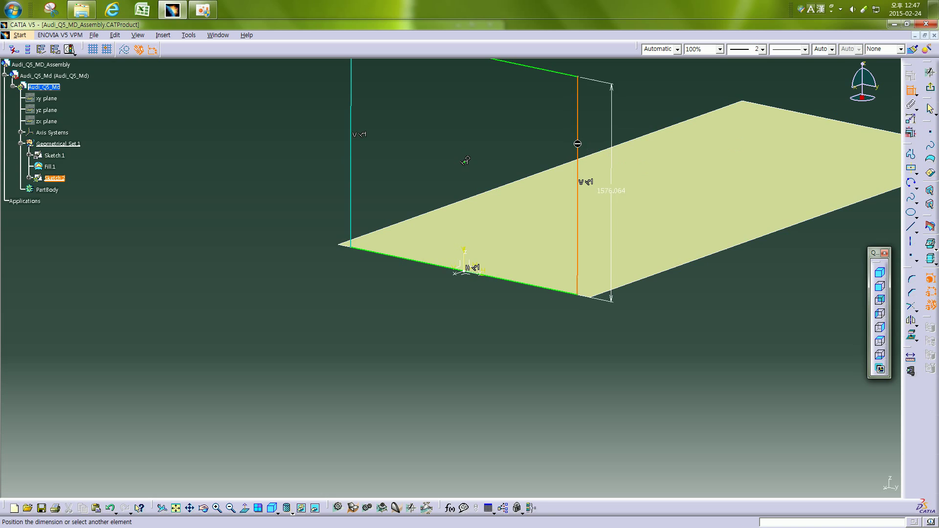
click(733, 249)
right_click(771, 290)
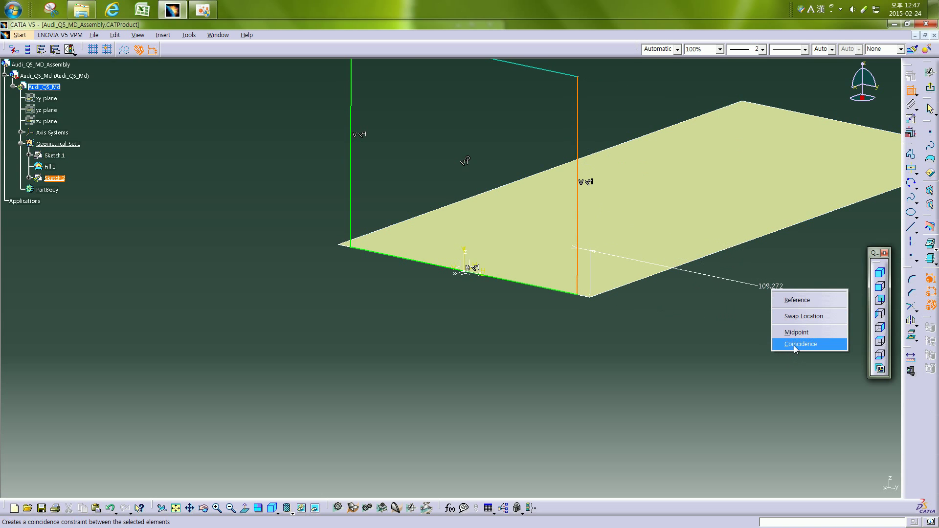
click(794, 345)
middle_drag(538, 391, 302, 466)
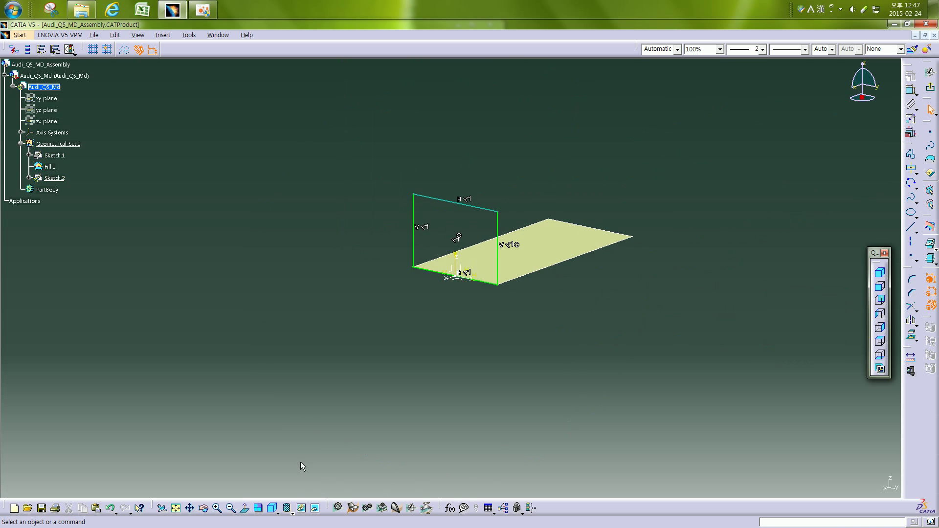
Dimension the rectangle's vertical side, set it to 1653 mm, and exit the sketch.
click(246, 509)
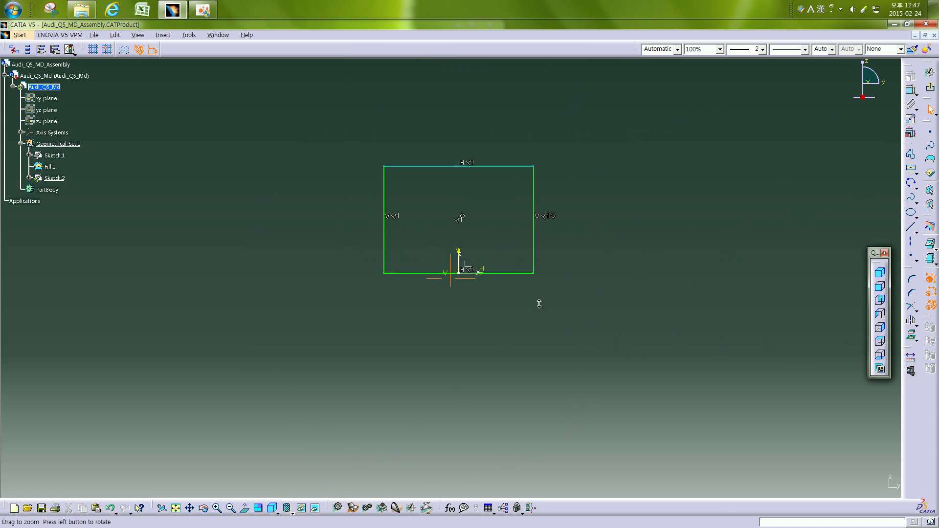
click(911, 90)
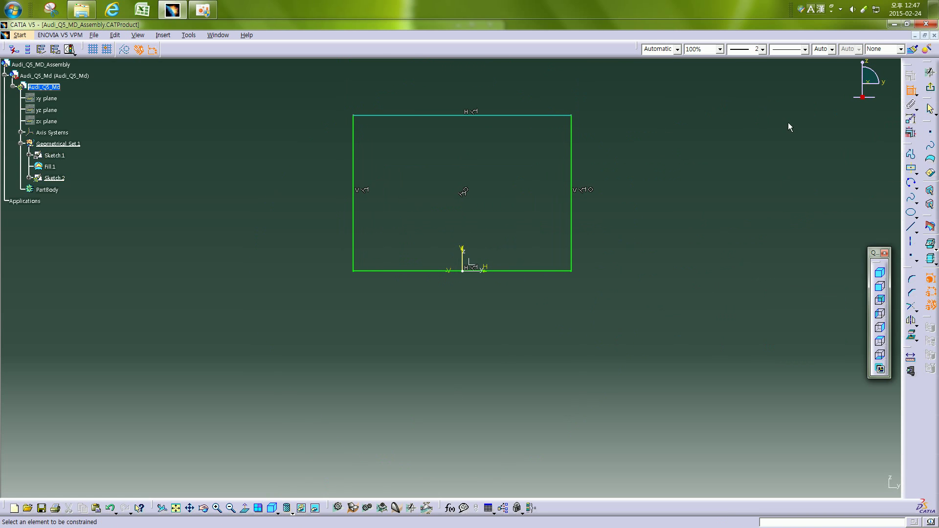
click(579, 163)
click(621, 164)
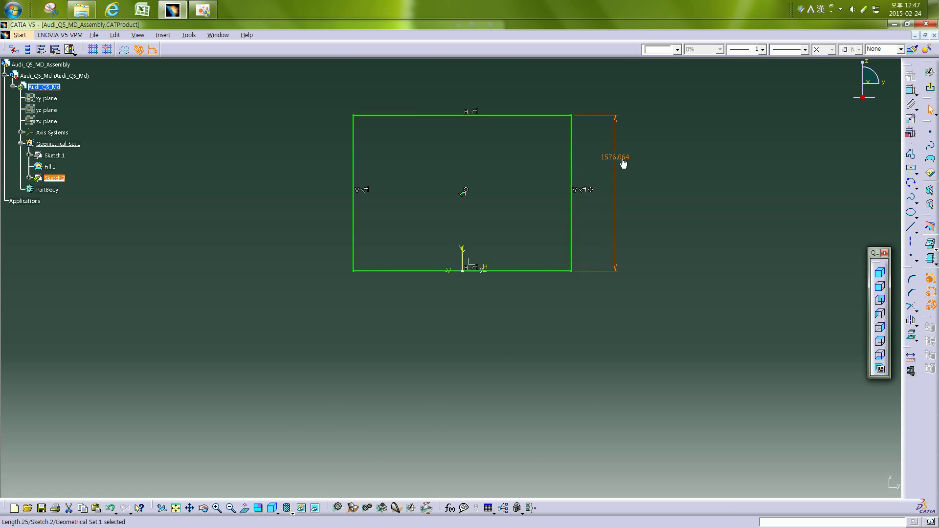
double_click(619, 158)
text(1653)
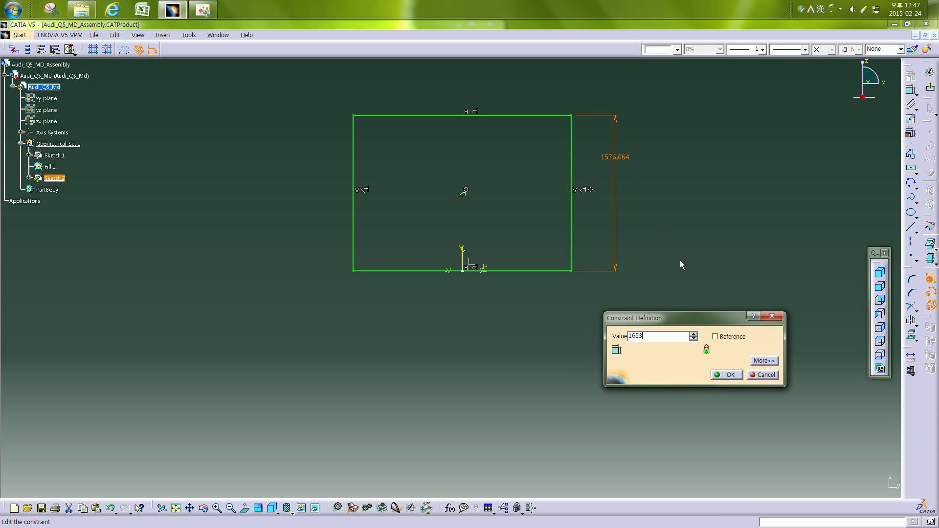
key(Return)
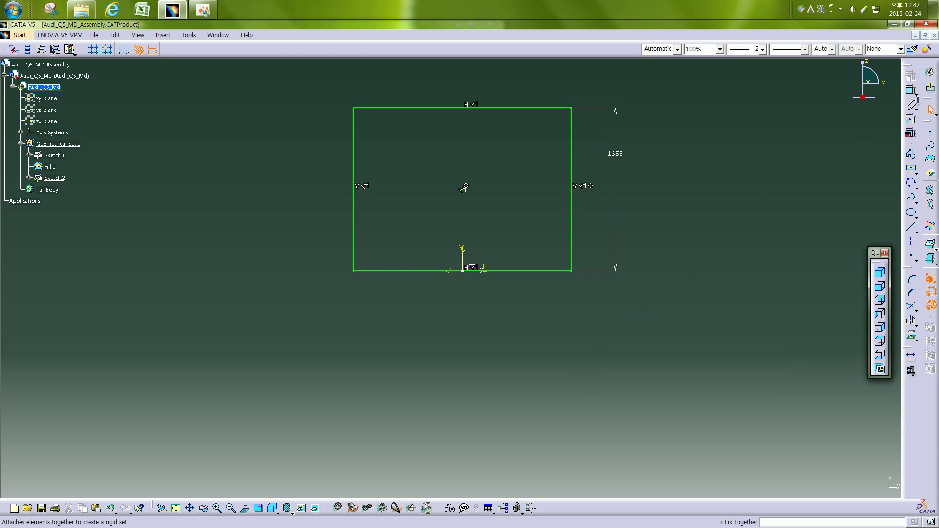
click(929, 72)
mouse_move(635, 212)
middle_down()
mouse_move(616, 270)
mouse_move(503, 316)
mouse_move(479, 319)
mouse_move(515, 308)
mouse_move(457, 318)
mouse_move(390, 307)
mouse_move(443, 295)
mouse_move(497, 181)
mouse_move(478, 254)
mouse_move(445, 313)
mouse_move(608, 266)
mouse_move(395, 300)
mouse_move(572, 280)
mouse_move(585, 288)
mouse_move(706, 263)
mouse_move(503, 295)
mouse_move(348, 264)
middle_up()
click(472, 320)
Start a positioned sketch on the absolute axis system's ZX plane with implicit origin and orientation, swapped axes and reversed H.
click(327, 255)
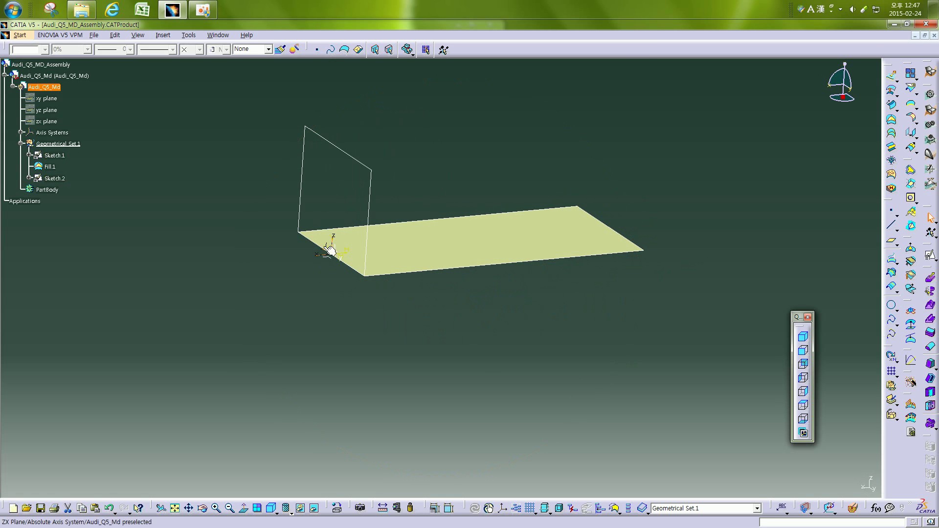
click(931, 255)
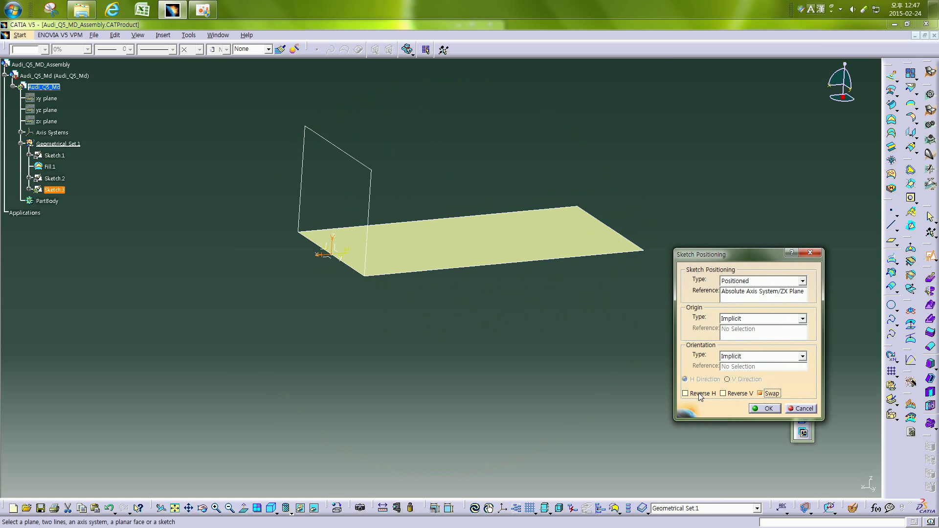
click(767, 409)
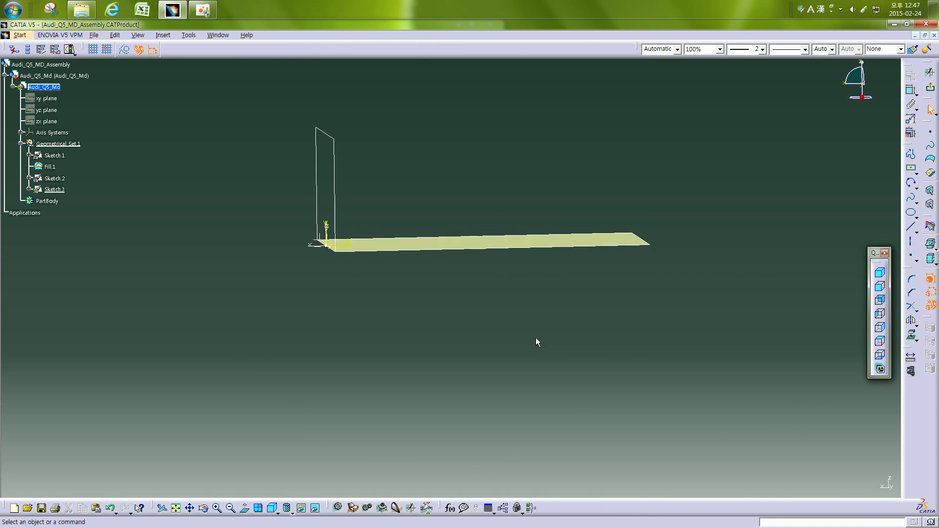
Sketch a centered rectangle about 1261 mm high above the fill surface, beside the first upright rectangle.
click(911, 168)
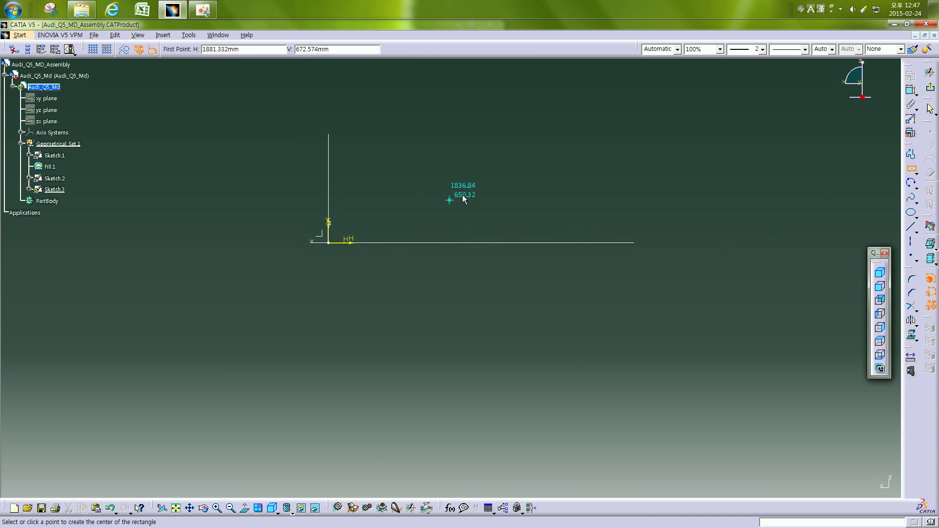
click(481, 190)
click(604, 149)
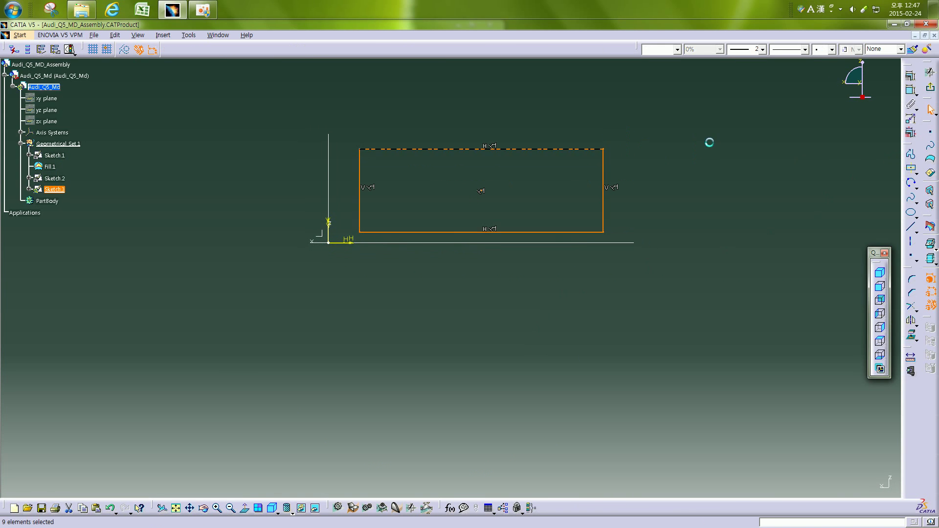
Make the rectangle's left side and lower edge coincident with the vertical and horizontal lines through the origin.
click(910, 91)
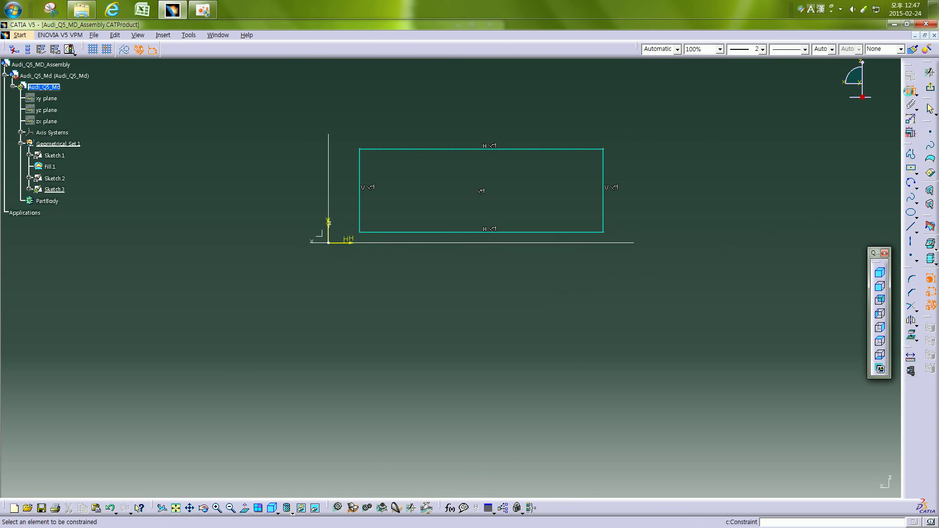
click(360, 160)
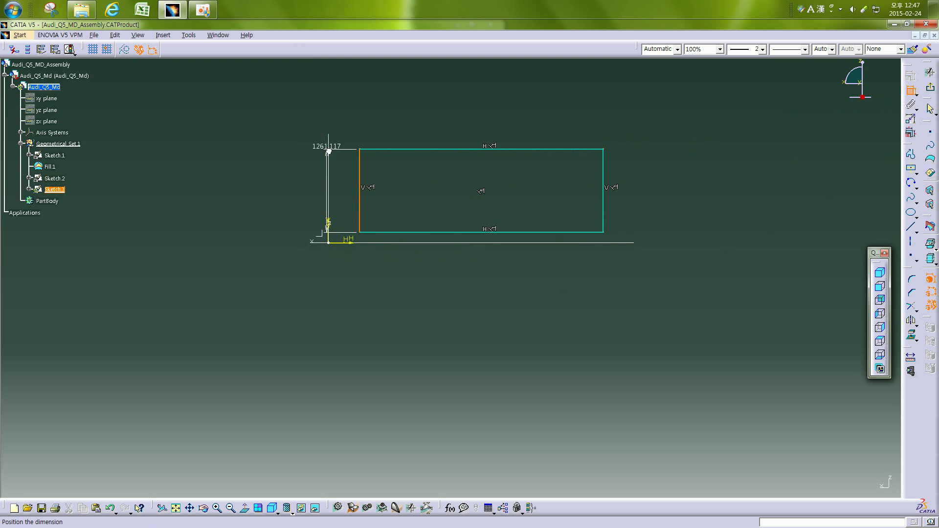
right_click(341, 117)
click(379, 186)
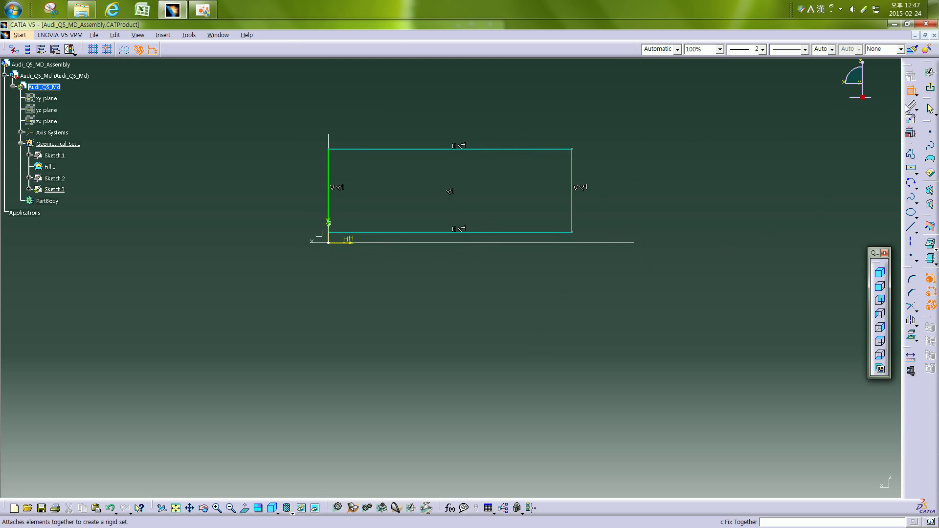
click(546, 233)
right_click(689, 269)
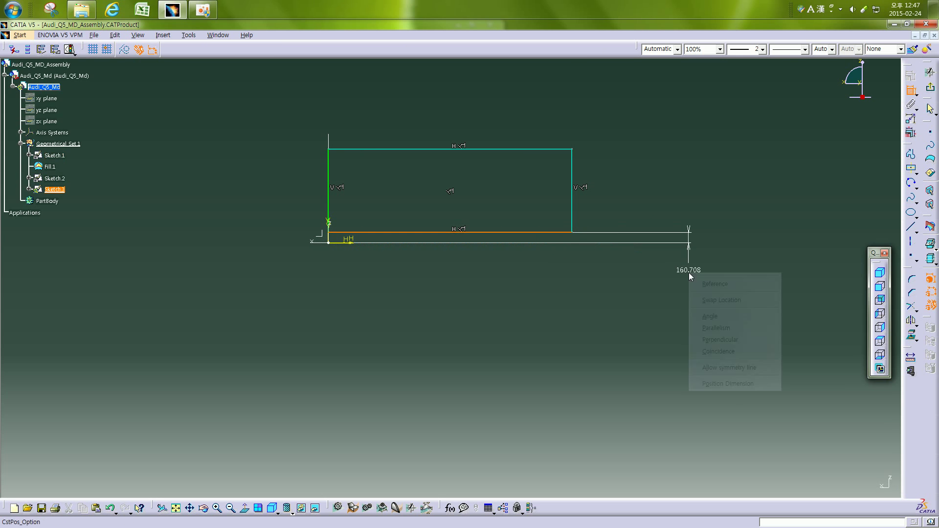
click(714, 350)
Make the rectangle's free vertical side coincident with the far end of the fill surface.
middle_drag(522, 287, 771, 239)
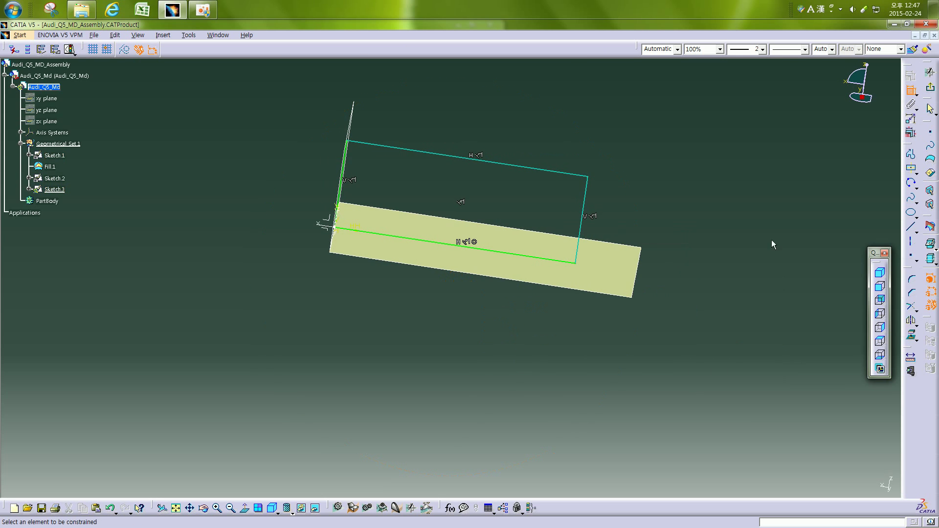
click(586, 211)
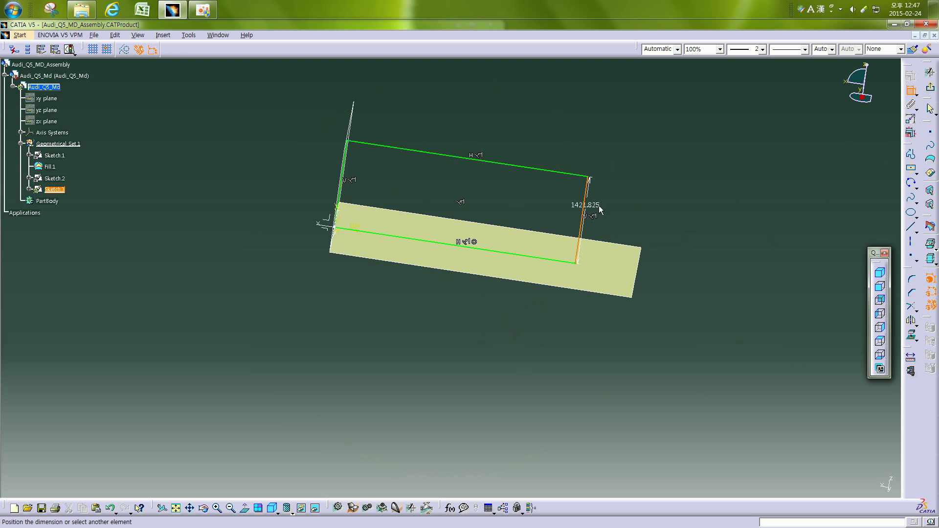
right_click(691, 259)
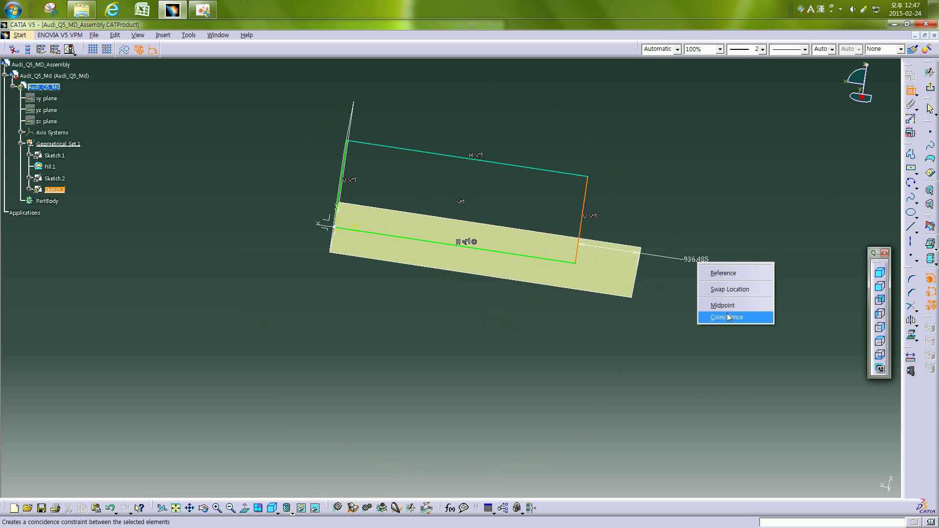
click(715, 318)
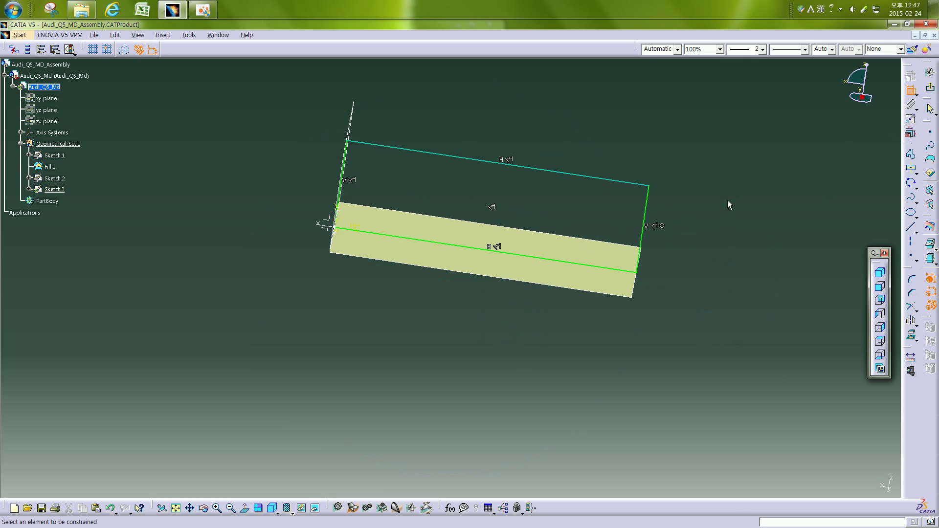
Make the rectangle's upper edge coincident with the upright front rectangle's top edge and exit the sketch.
click(508, 162)
mouse_move(507, 162)
middle_down()
mouse_move(439, 151)
mouse_move(341, 157)
middle_up()
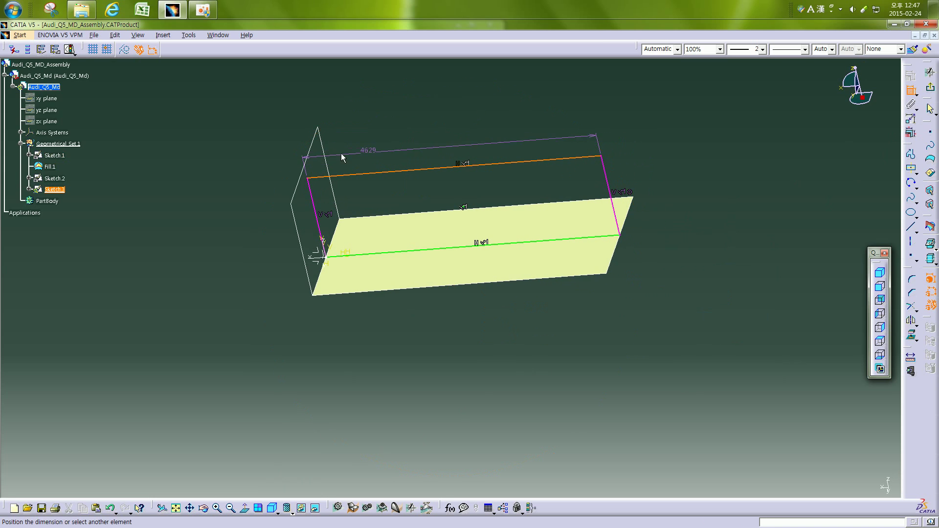
click(314, 146)
right_click(446, 130)
click(504, 184)
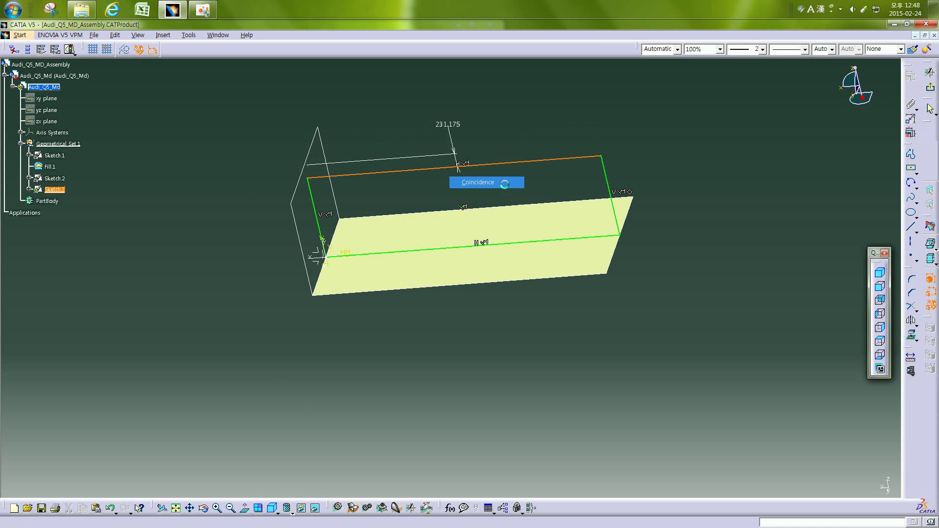
click(244, 508)
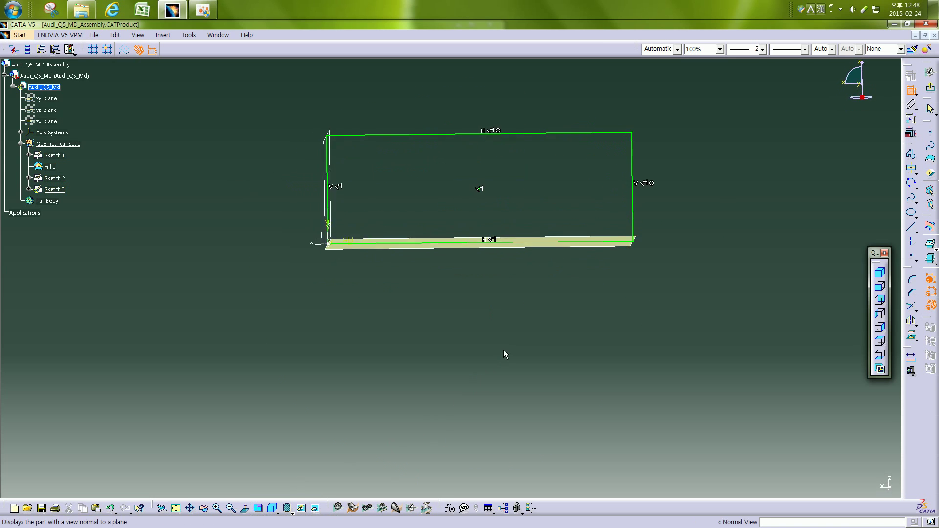
middle_drag(503, 351, 692, 277)
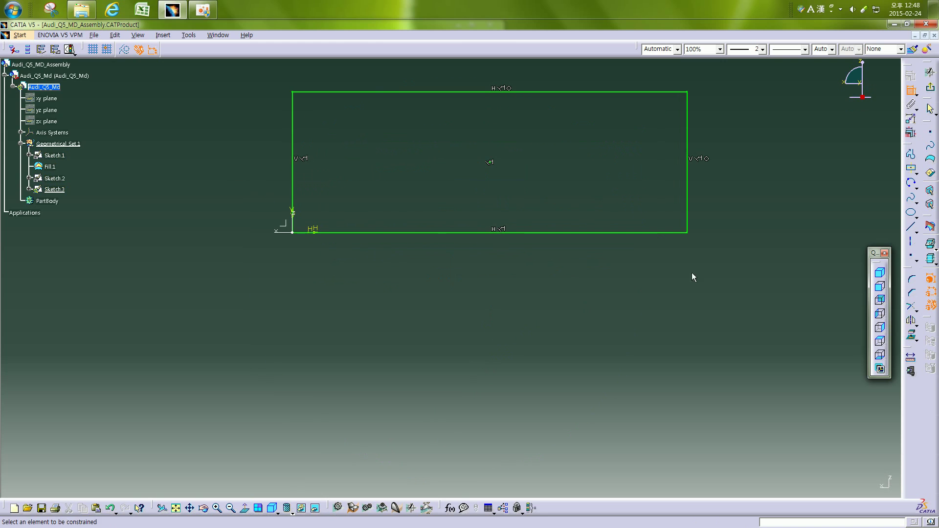
click(930, 87)
click(594, 312)
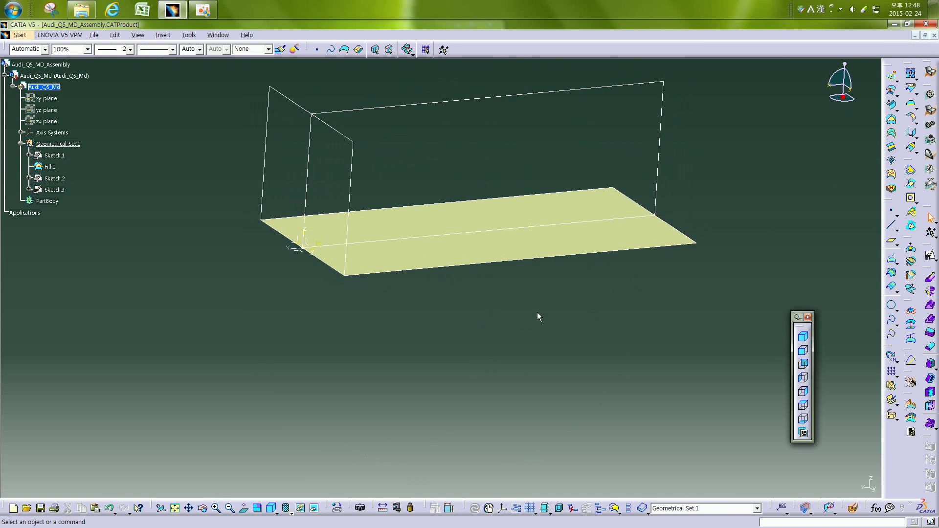
Insert a standard axis system with its origin at the side-profile rectangle's lower far corner.
mouse_move(481, 316)
middle_down()
mouse_move(486, 329)
mouse_move(522, 331)
middle_up()
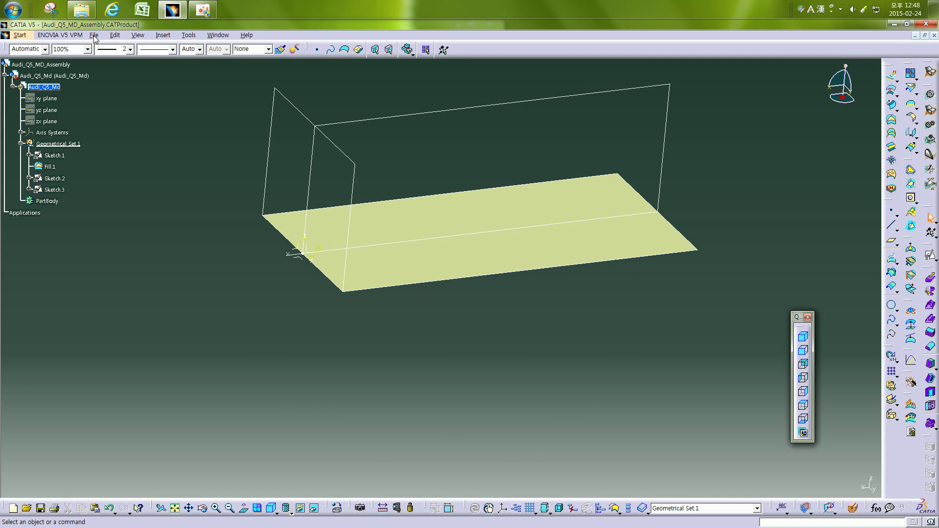
click(118, 36)
mouse_move(103, 40)
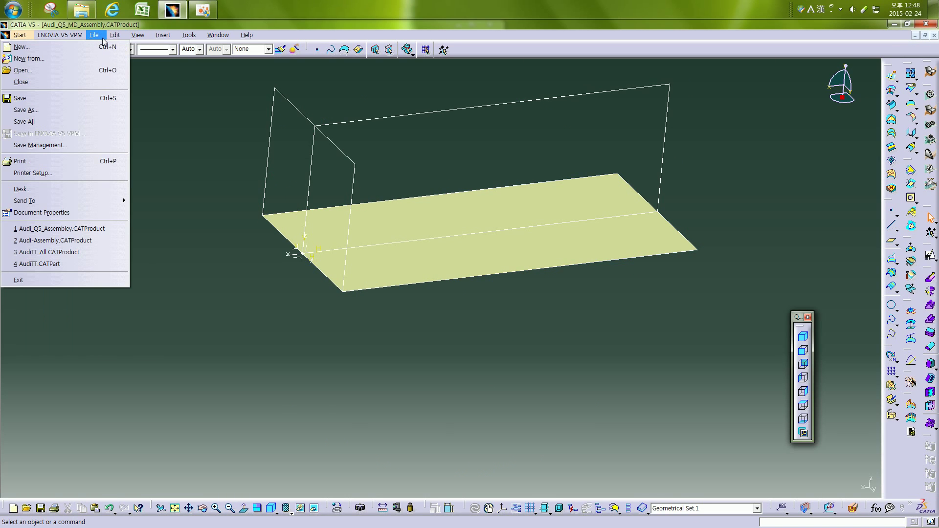
mouse_move(163, 36)
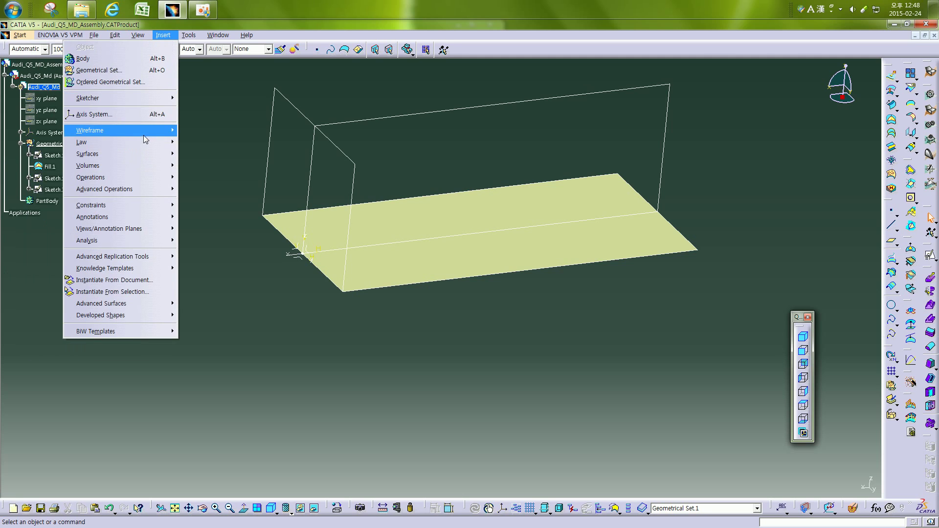
click(94, 114)
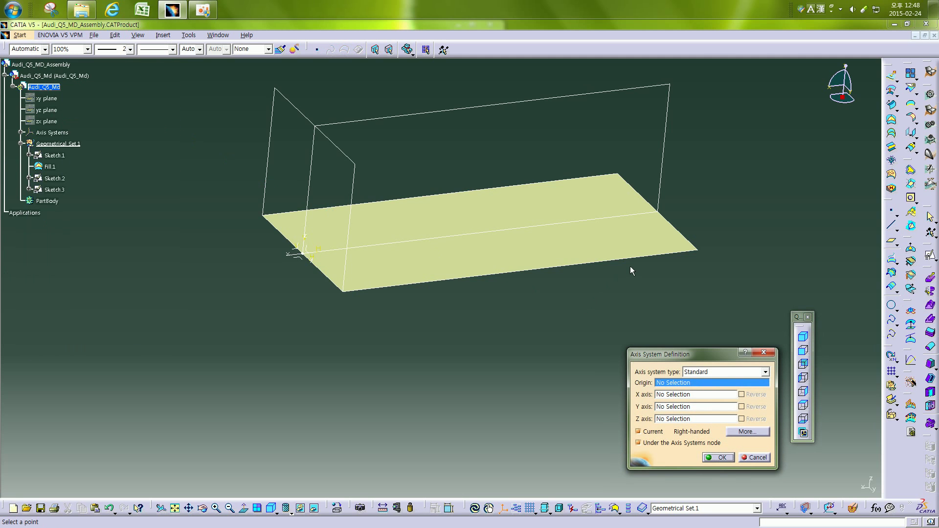
click(659, 211)
click(718, 457)
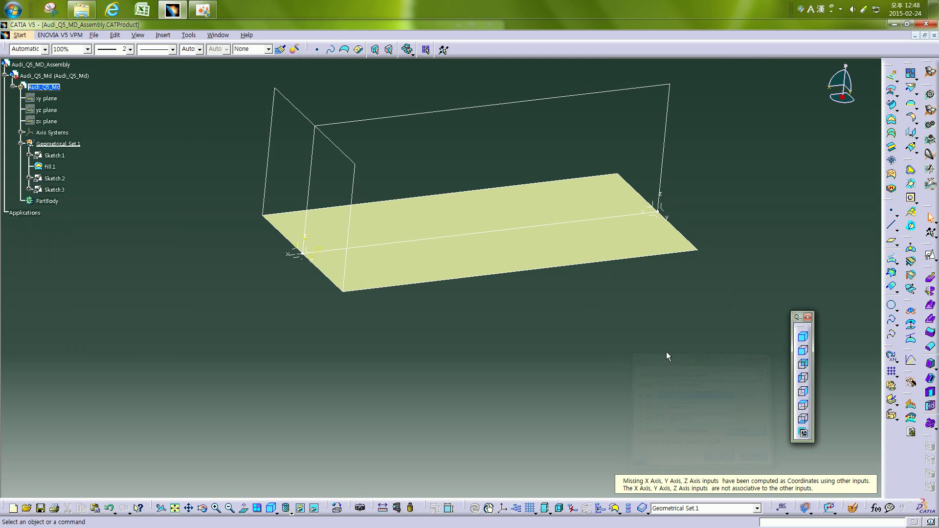
Create a Fill surface bounded by the upright front rectangle, Sketch.2.
middle_drag(365, 442, 621, 364)
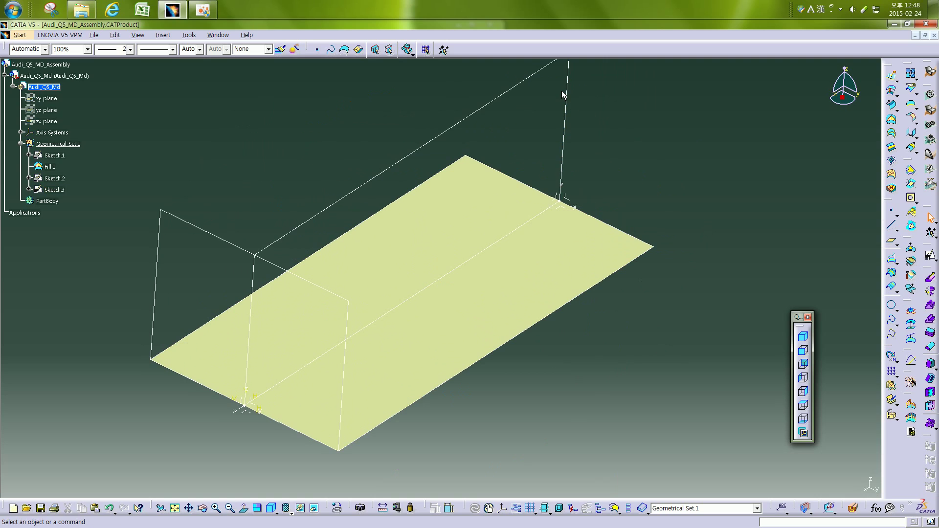
click(61, 179)
click(891, 119)
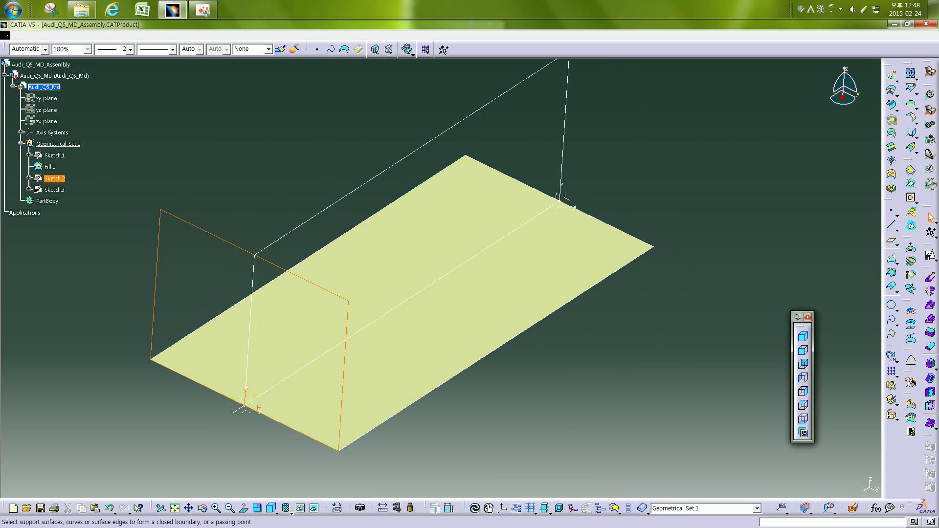
click(775, 387)
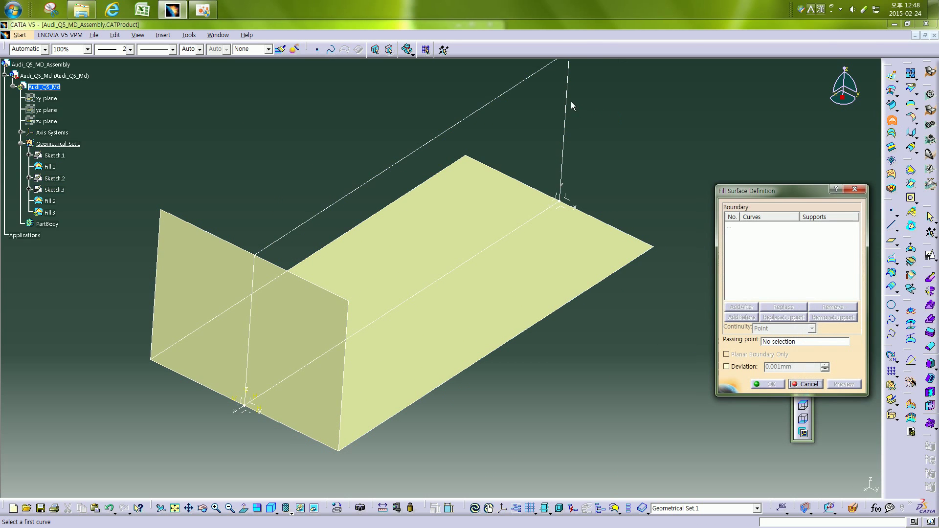
Create a Fill surface bounded by the long side-profile rectangle, Sketch.3.
click(779, 388)
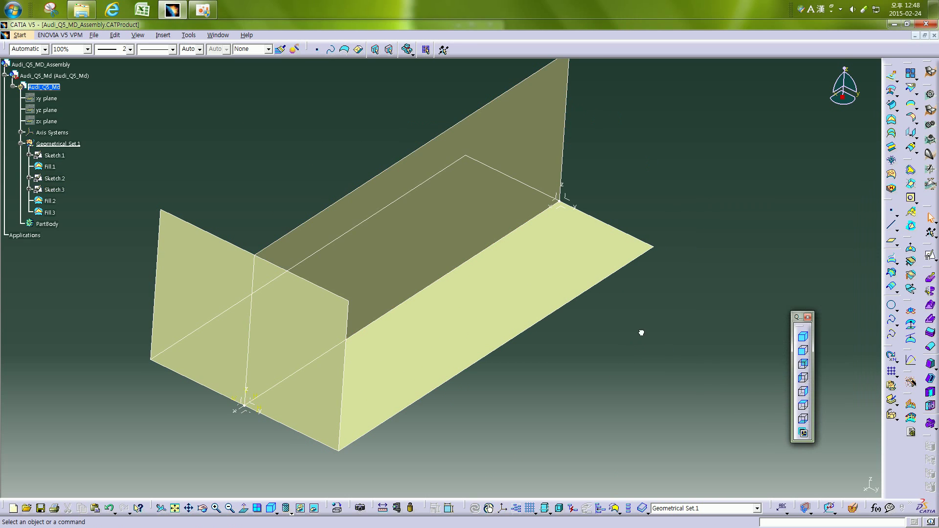
Start a positioned sketch at the far-end axis system, on its plane parallel to the upright front rectangle.
click(930, 256)
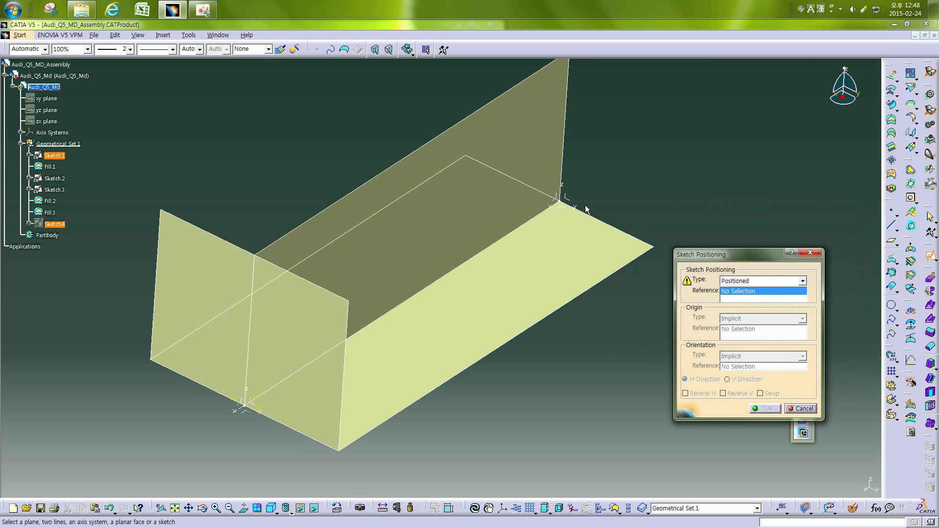
click(575, 202)
middle_drag(483, 352, 525, 259)
click(768, 409)
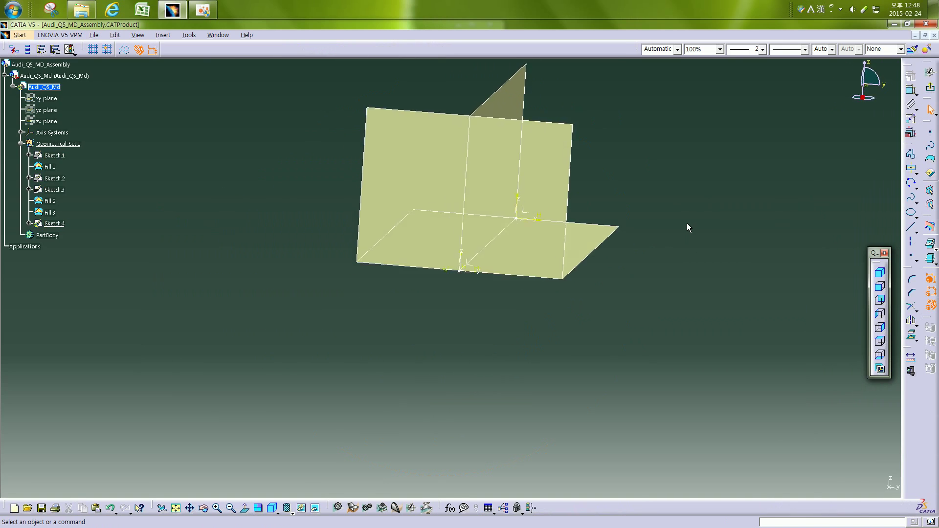
Project the outline of the upright front fill surface, Fill.2, onto the far-end sketch plane and exit the sketch.
mouse_move(690, 213)
middle_down()
mouse_move(420, 286)
mouse_move(577, 245)
mouse_move(317, 380)
mouse_move(545, 429)
mouse_move(505, 335)
mouse_move(528, 323)
middle_up()
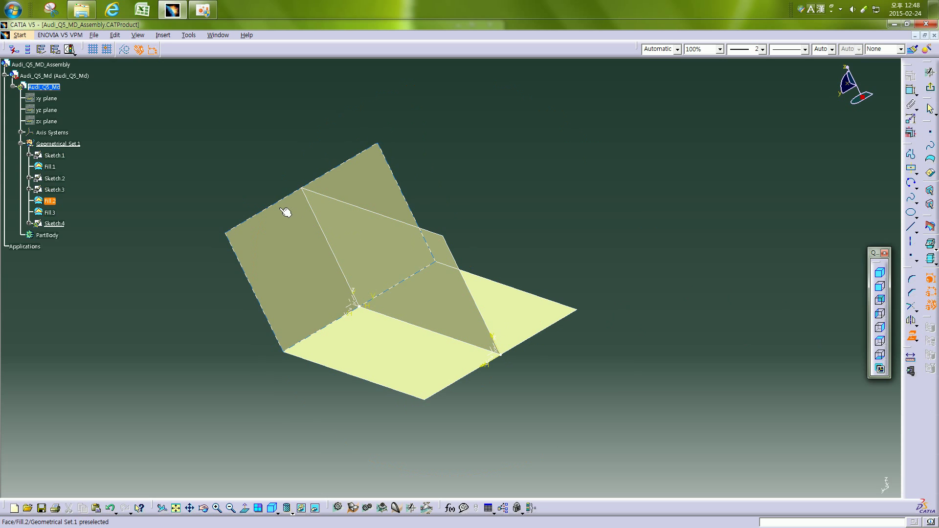
click(533, 262)
click(655, 365)
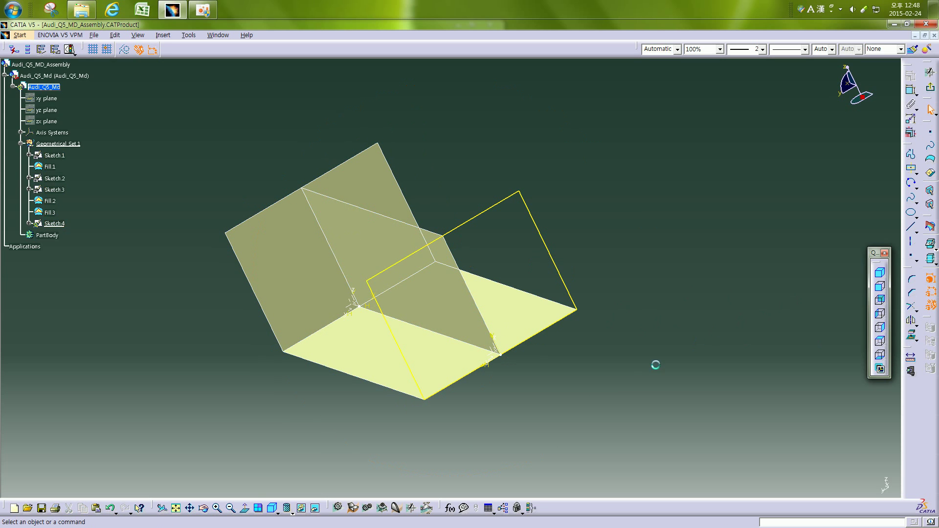
click(244, 507)
click(464, 362)
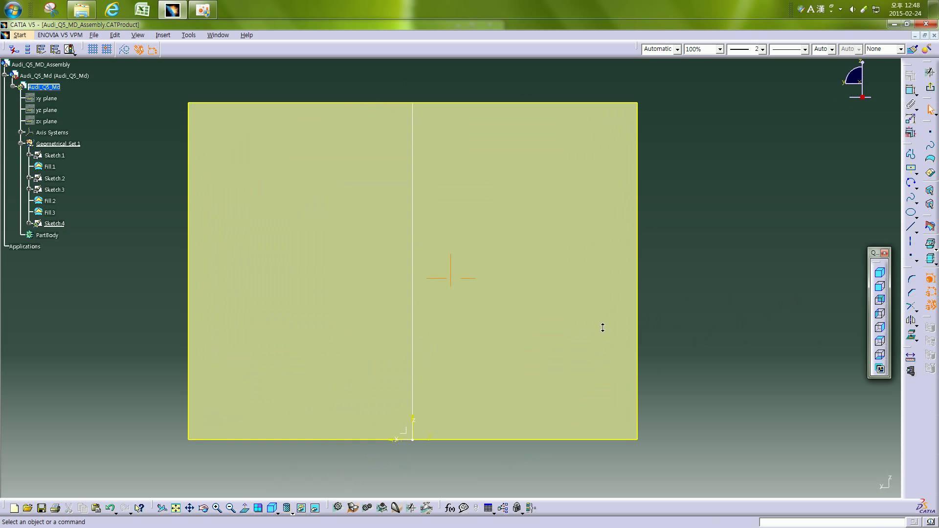
middle_drag(603, 328, 739, 270)
click(929, 93)
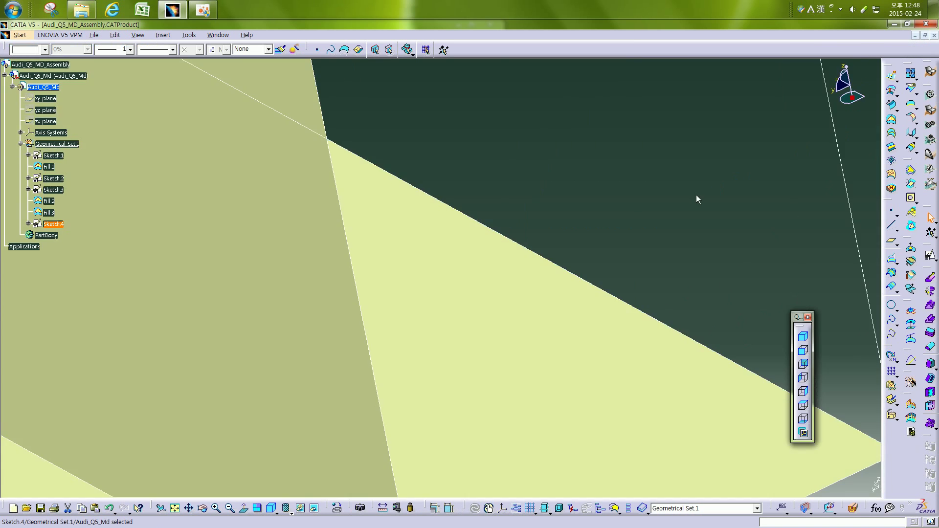
Create a Fill surface bounded by the projected rectangle at the far end, Sketch.4.
mouse_move(587, 205)
middle_down()
mouse_move(593, 284)
mouse_move(502, 291)
mouse_move(590, 254)
middle_up()
click(591, 254)
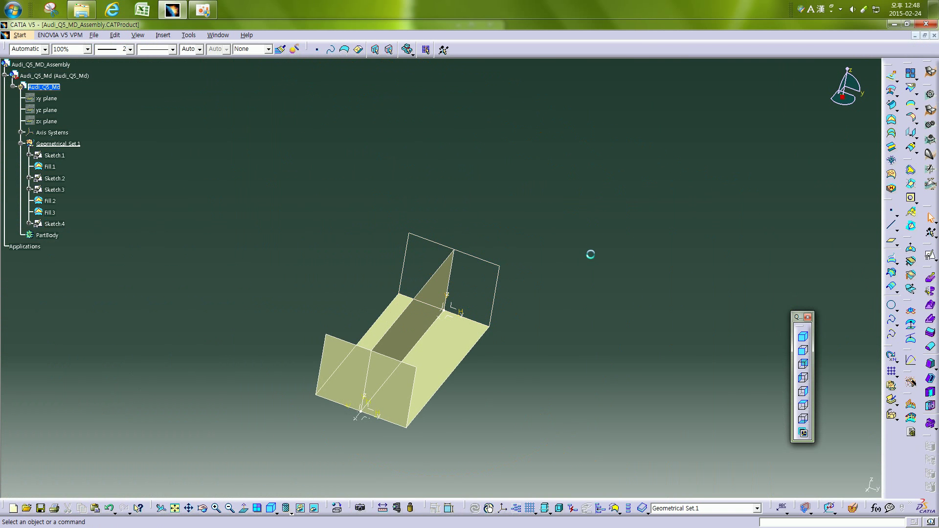
click(891, 120)
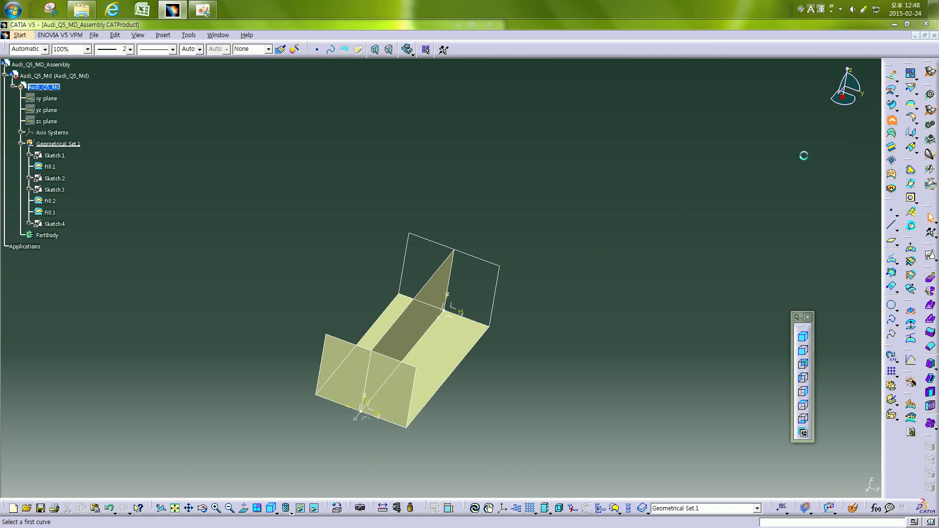
click(503, 286)
click(770, 384)
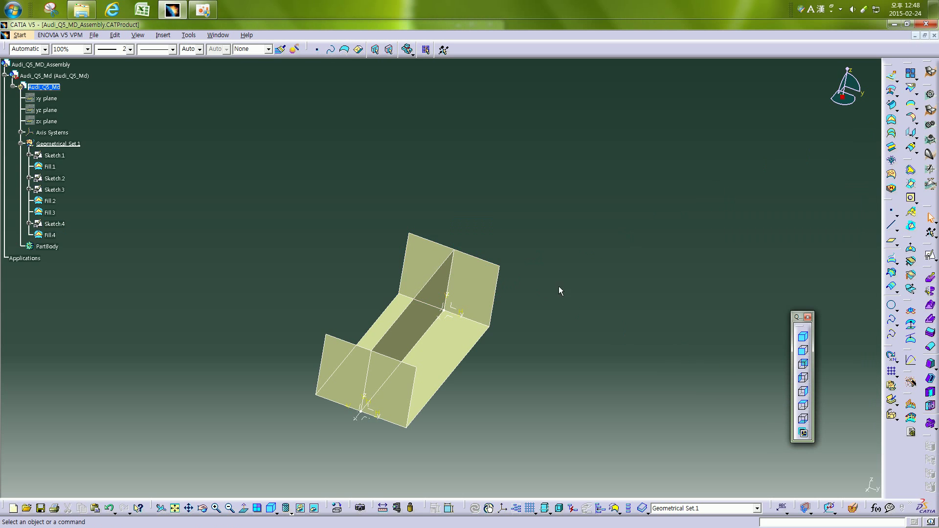
Activate the top-level product Audi_Q5_MD_Assembly and switch to the Photo Studio workbench.
middle_drag(560, 289, 595, 250)
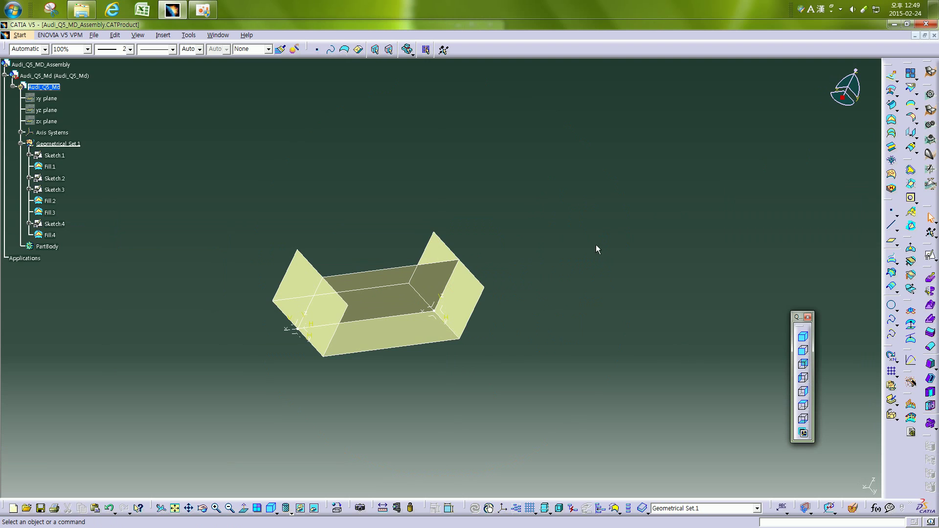
double_click(63, 66)
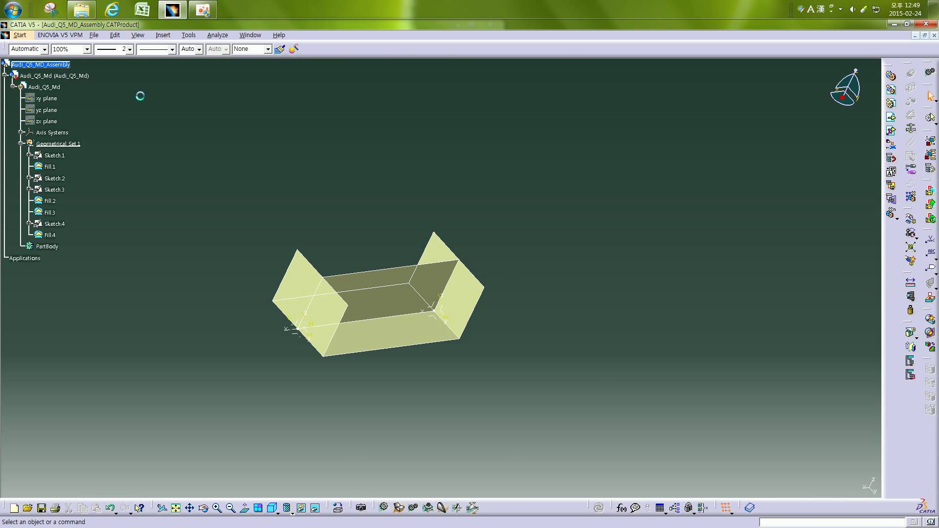
click(19, 35)
mouse_move(47, 138)
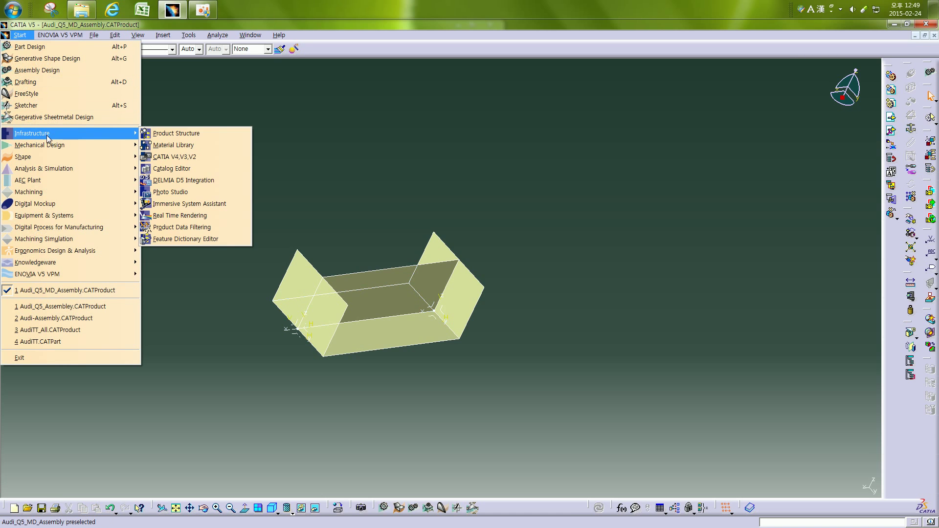
click(204, 193)
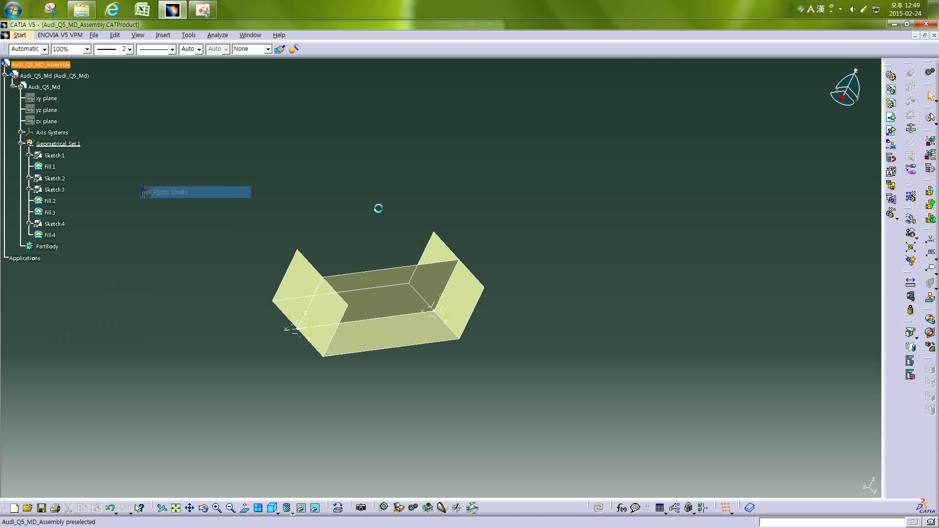